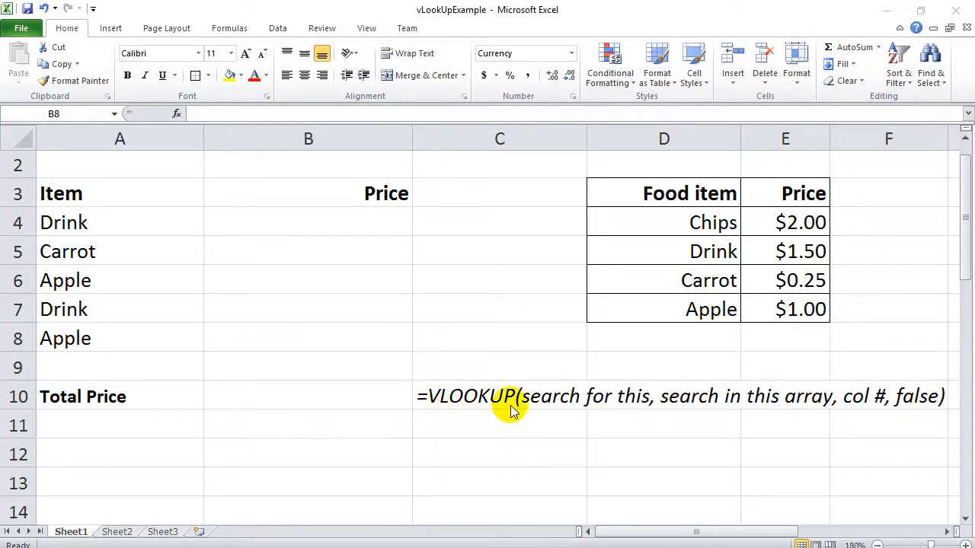
# Enter the note "vertical up and down" in cell C11, beneath the VLOOKUP syntax line.
pyautogui.doubleClick(472, 426)
pyautogui.click(471, 426)
pyautogui.write('vertical up a')
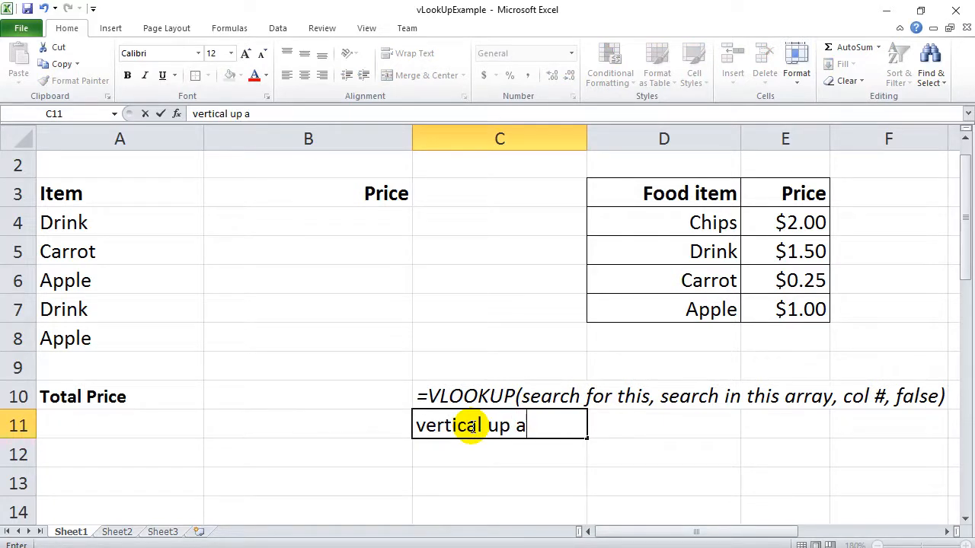
pyautogui.write('nd down')
pyautogui.click(516, 453)
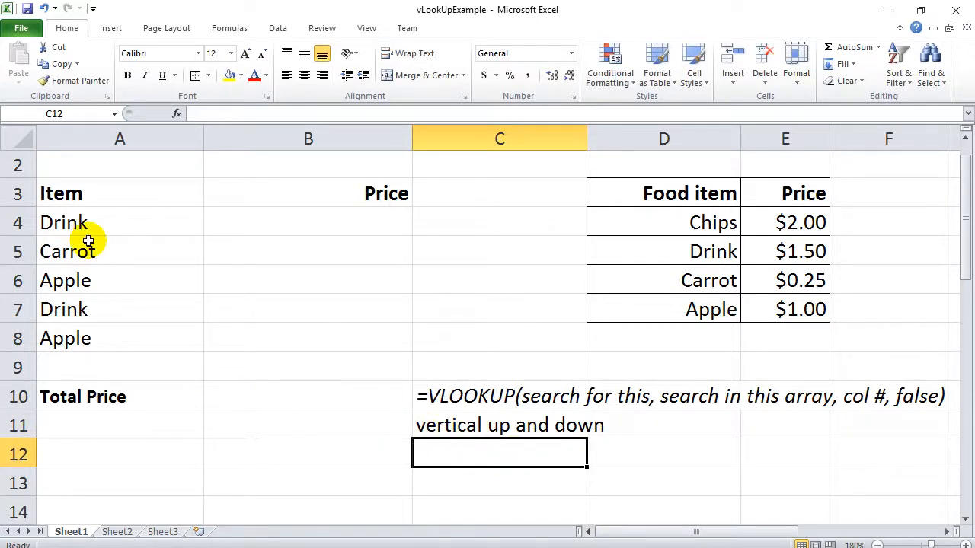
# Review the purchased items in A4:A8 and the Price cells B4:B8 beside them.
pyautogui.click(105, 223)
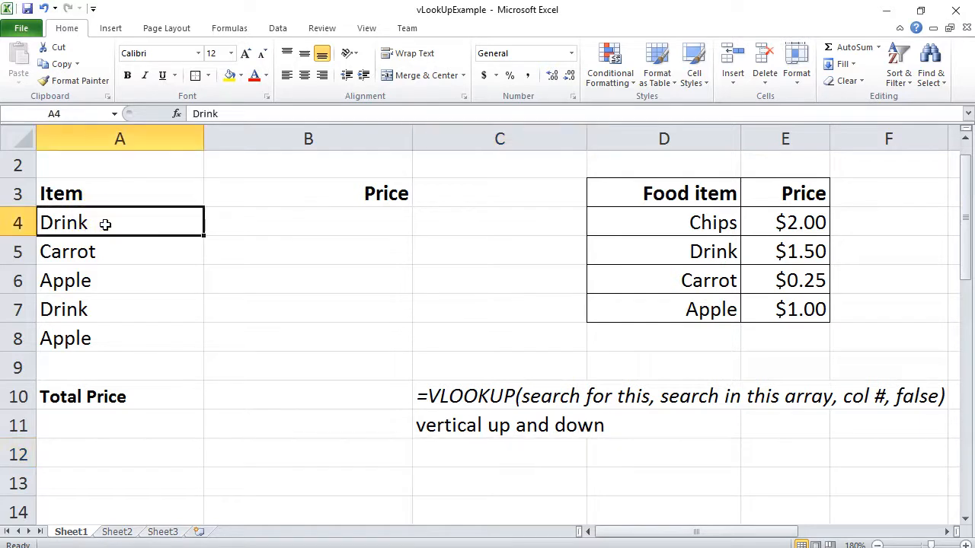
pyautogui.click(105, 253)
pyautogui.click(107, 281)
pyautogui.click(118, 230)
pyautogui.click(119, 275)
pyautogui.click(120, 309)
pyautogui.moveTo(118, 228); pyautogui.dragTo(119, 335)
pyautogui.click(135, 222)
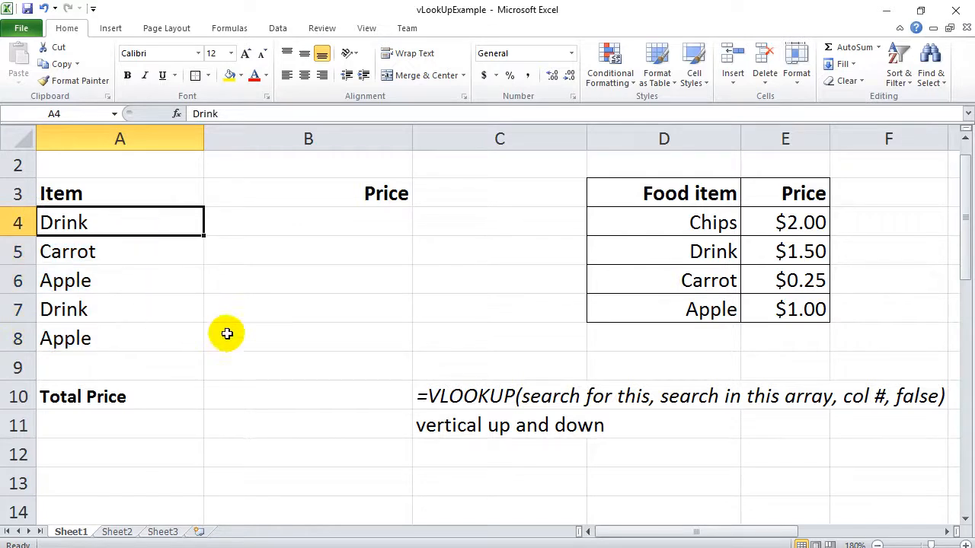
pyautogui.click(306, 222)
pyautogui.click(299, 258)
pyautogui.click(292, 282)
pyautogui.click(292, 305)
pyautogui.click(290, 335)
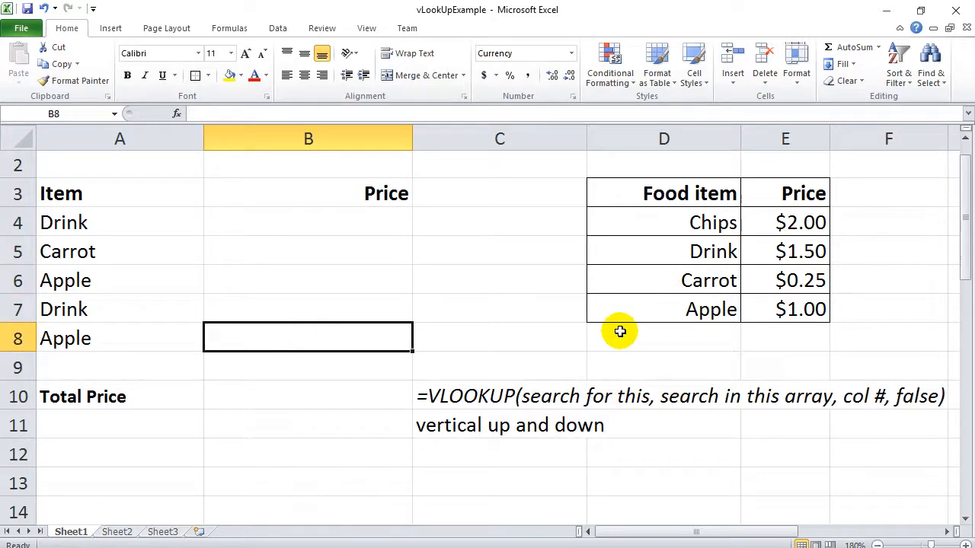
# Examine the food price table D4:E7 and trace the Drink item in A4 to its matching price for B4.
pyautogui.moveTo(648, 219); pyautogui.dragTo(785, 304)
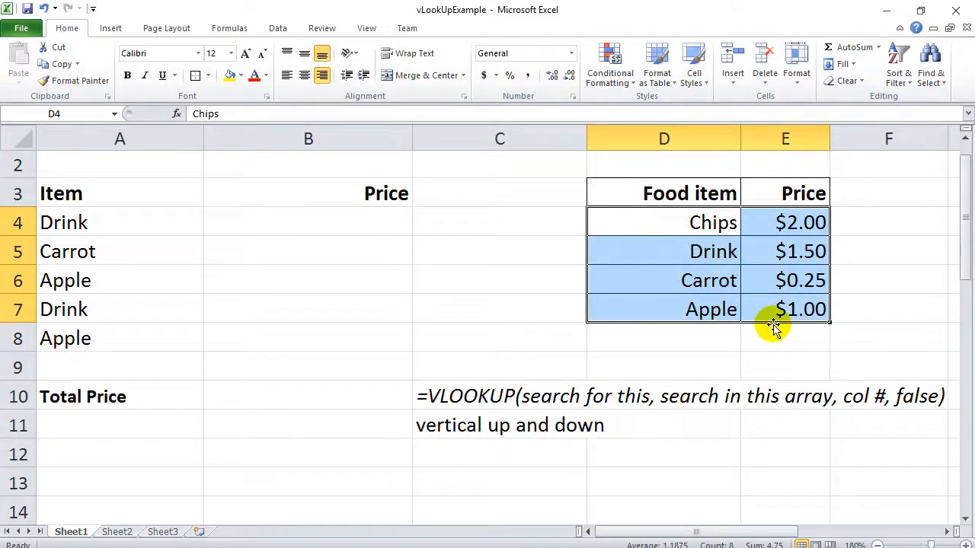
pyautogui.click(750, 282)
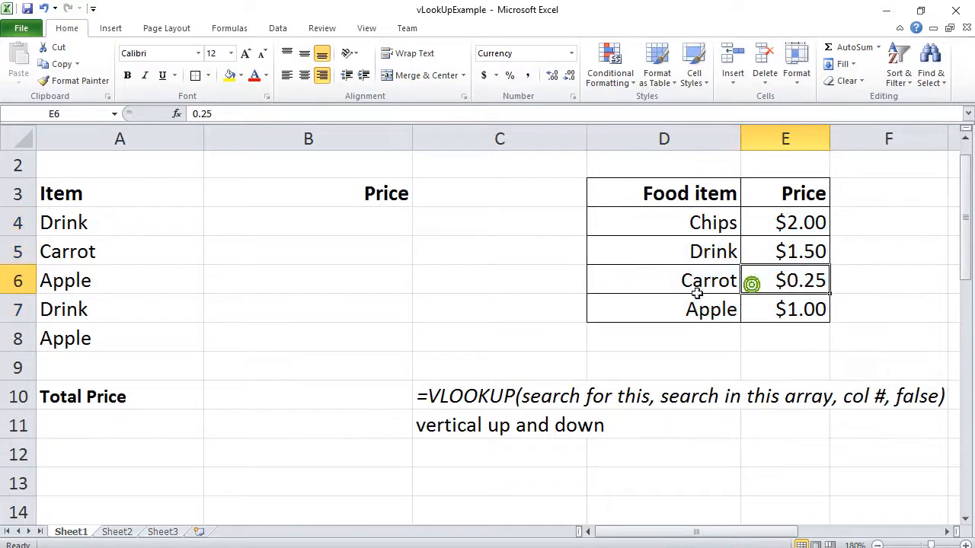
pyautogui.click(723, 255)
pyautogui.click(769, 257)
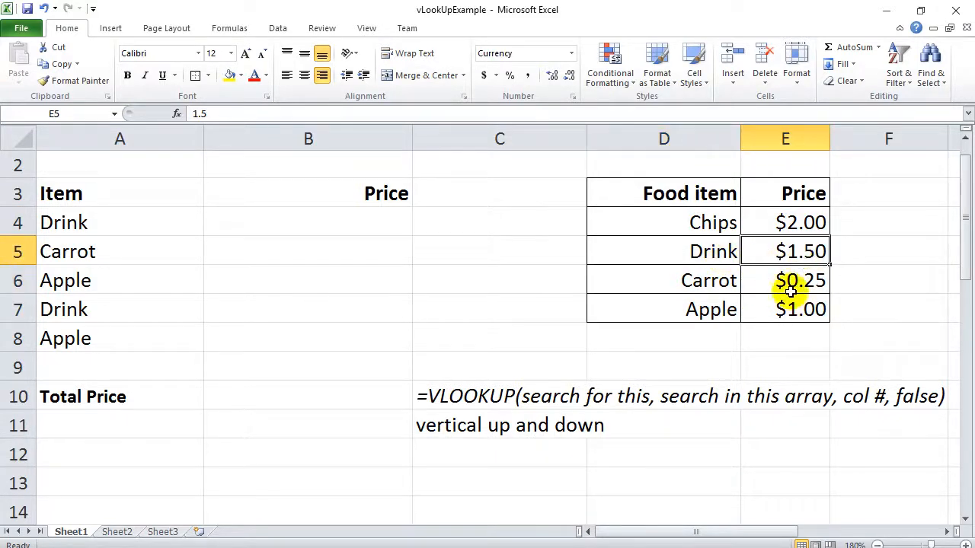
pyautogui.click(103, 226)
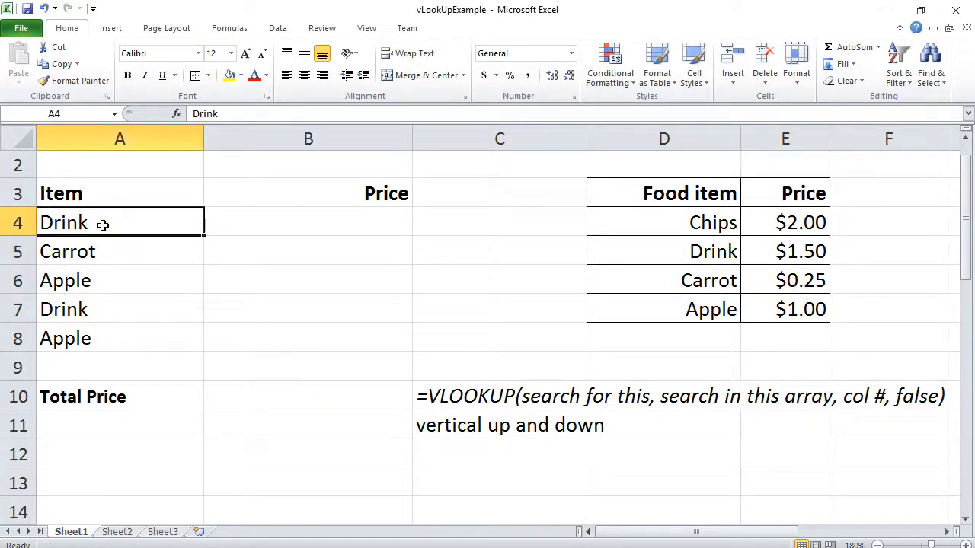
pyautogui.click(701, 218)
pyautogui.click(699, 252)
pyautogui.click(699, 281)
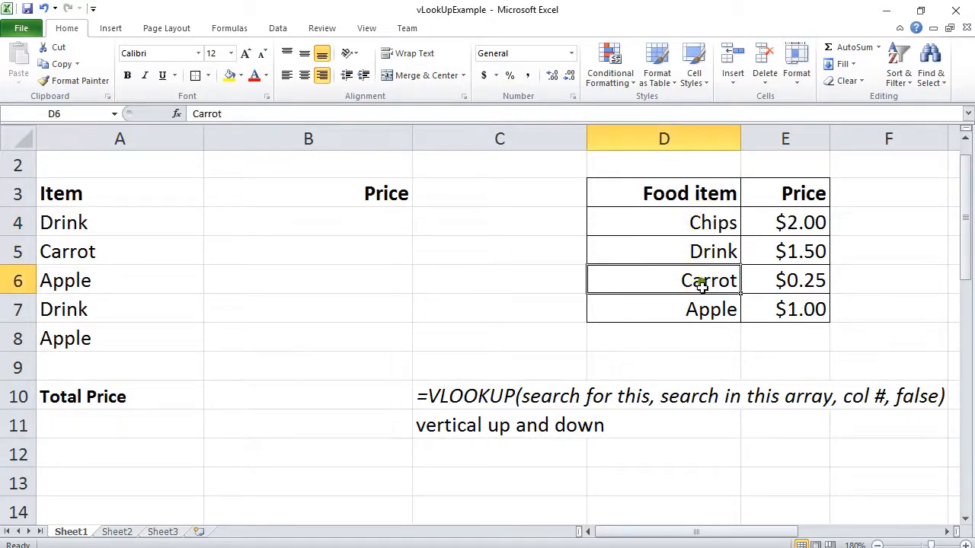
pyautogui.click(704, 257)
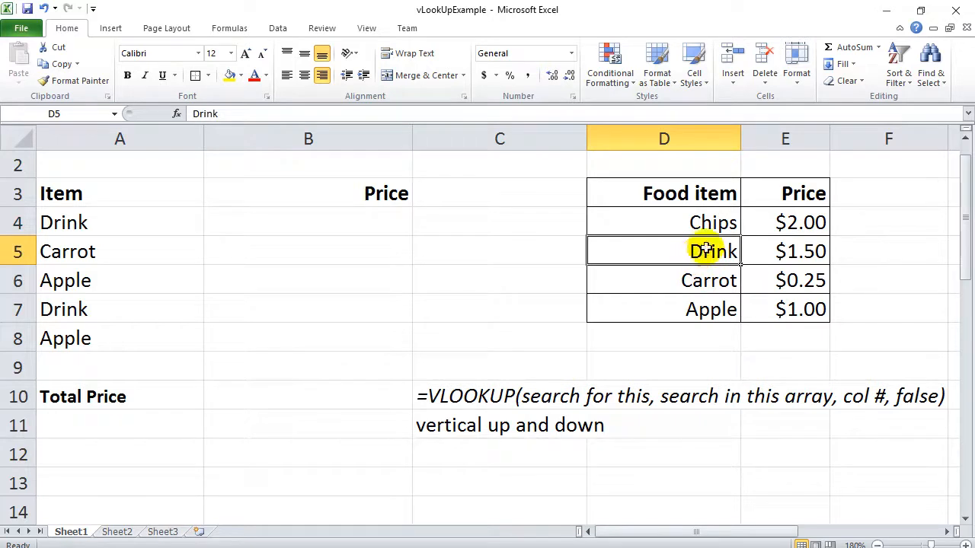
pyautogui.click(796, 250)
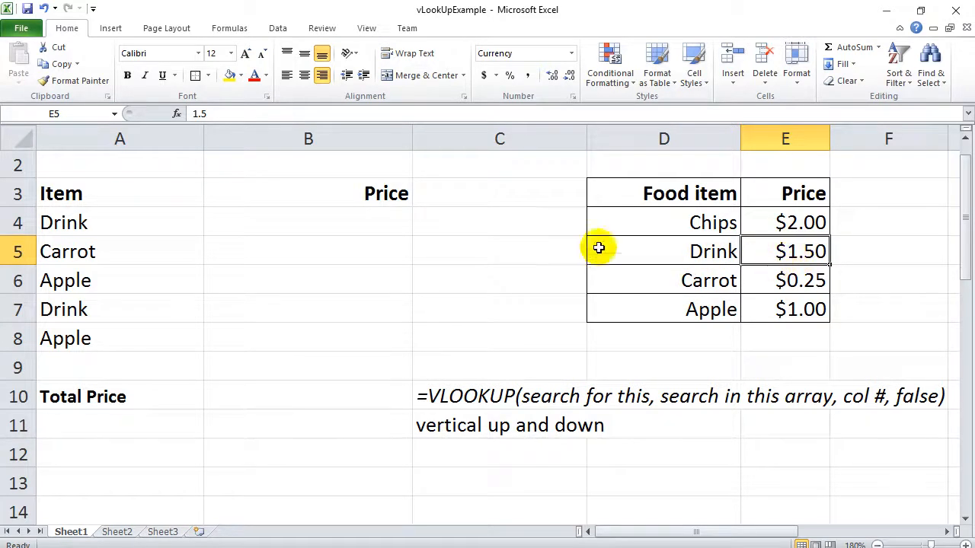
pyautogui.click(337, 229)
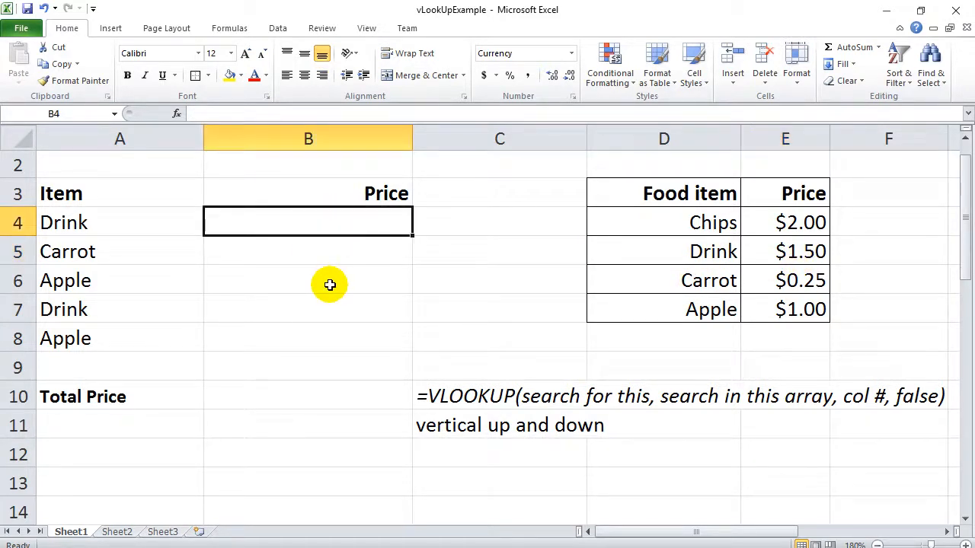
# Trace the Carrot item in A5 through the Food item column to its matching price for B5.
pyautogui.click(100, 255)
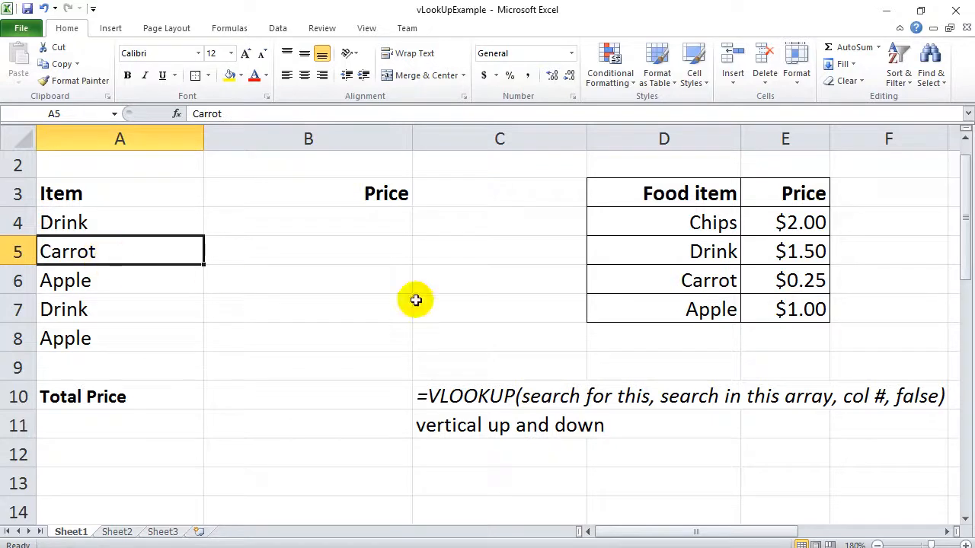
pyautogui.click(702, 221)
pyautogui.click(702, 255)
pyautogui.click(703, 282)
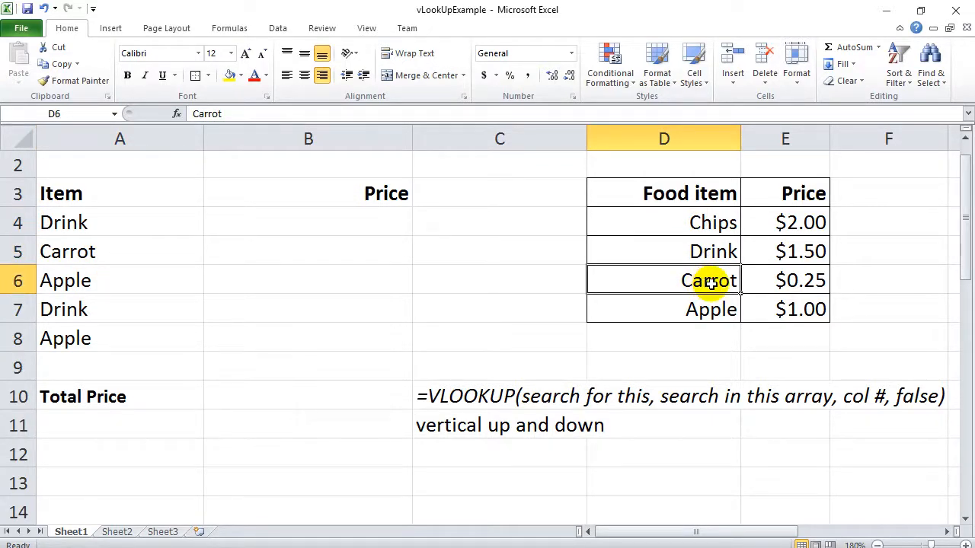
pyautogui.click(795, 290)
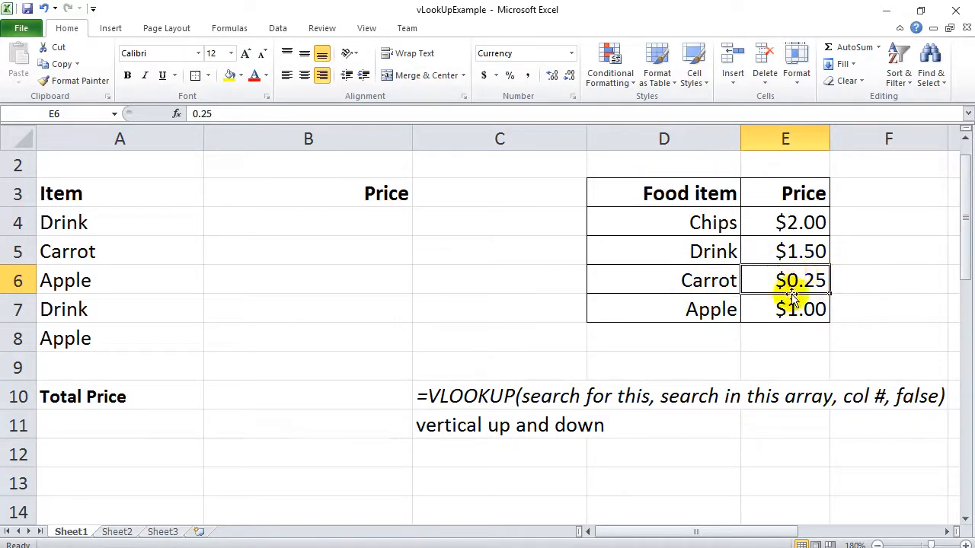
pyautogui.click(330, 253)
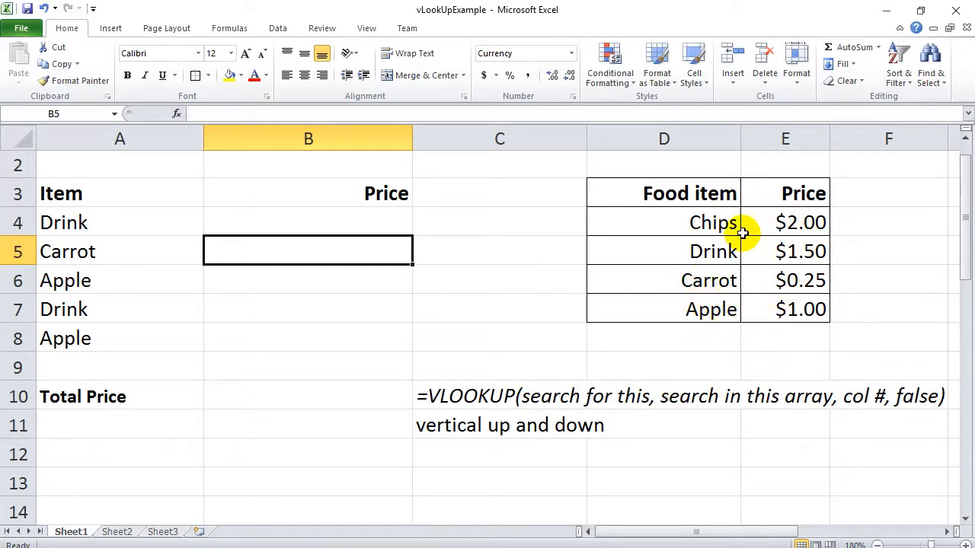
pyautogui.click(760, 268)
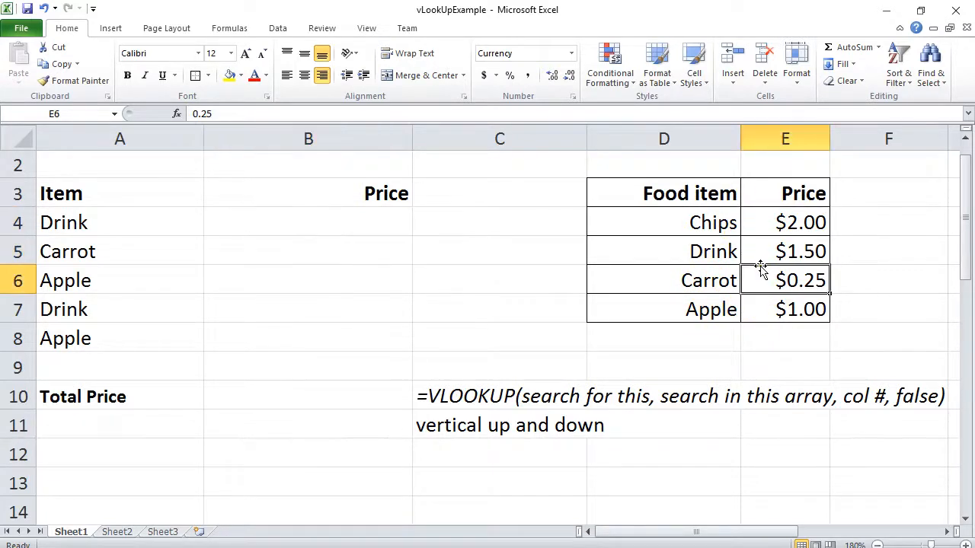
pyautogui.click(759, 253)
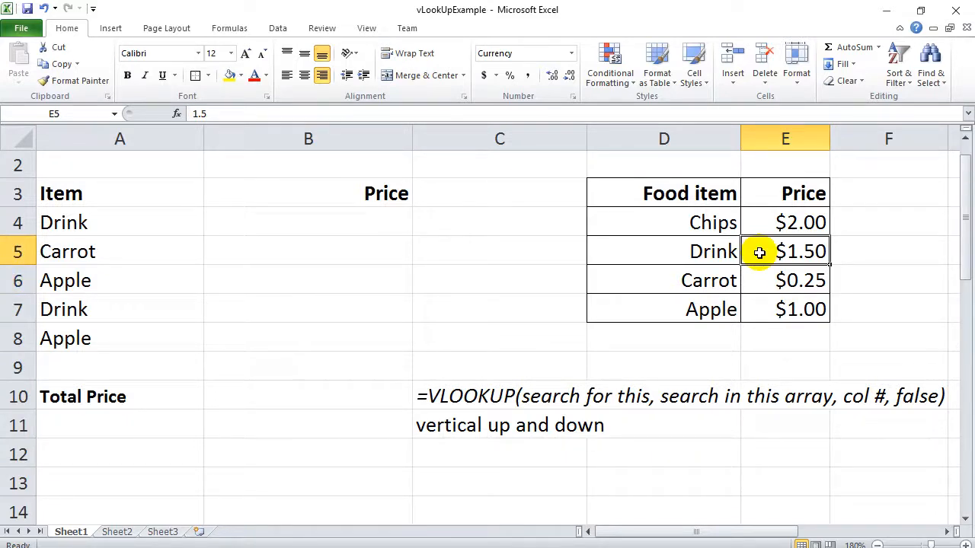
# Start a VLOOKUP formula in B4 with A4 as the lookup value and D4:E7 as the table array.
pyautogui.click(236, 223)
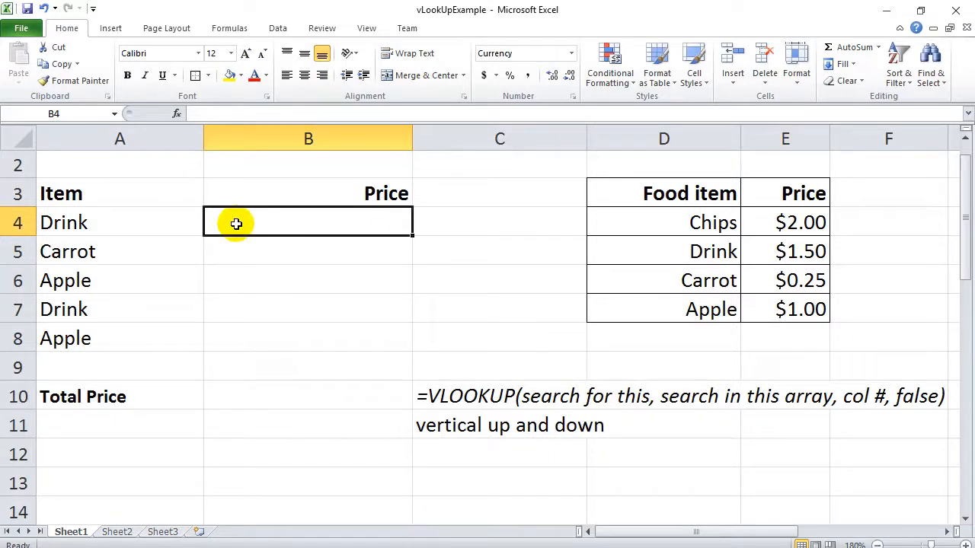
pyautogui.write('=vlookup')
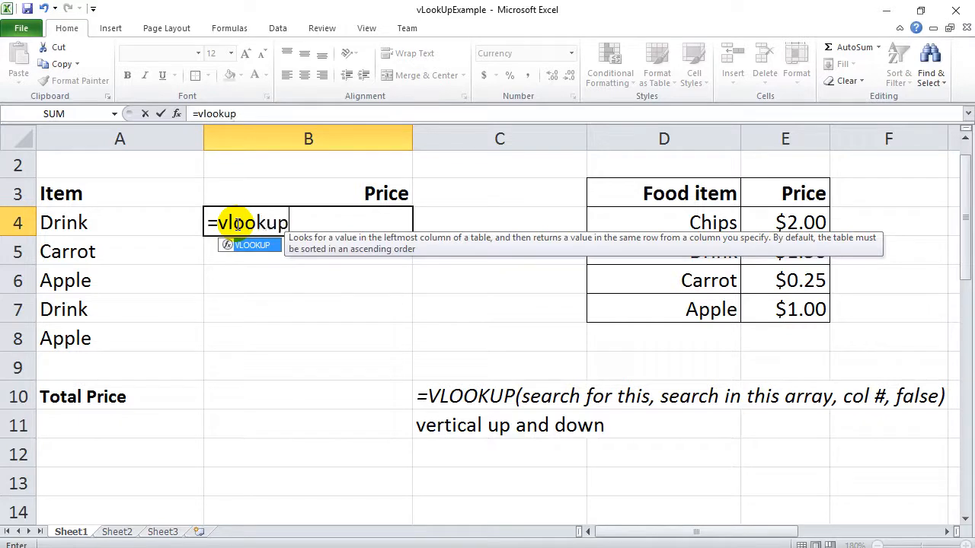
pyautogui.write('(')
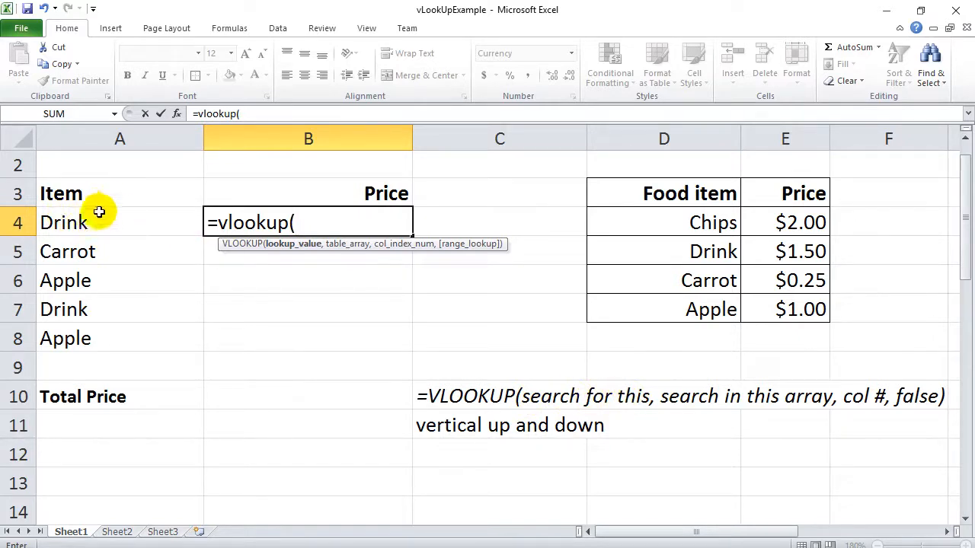
pyautogui.click(124, 226)
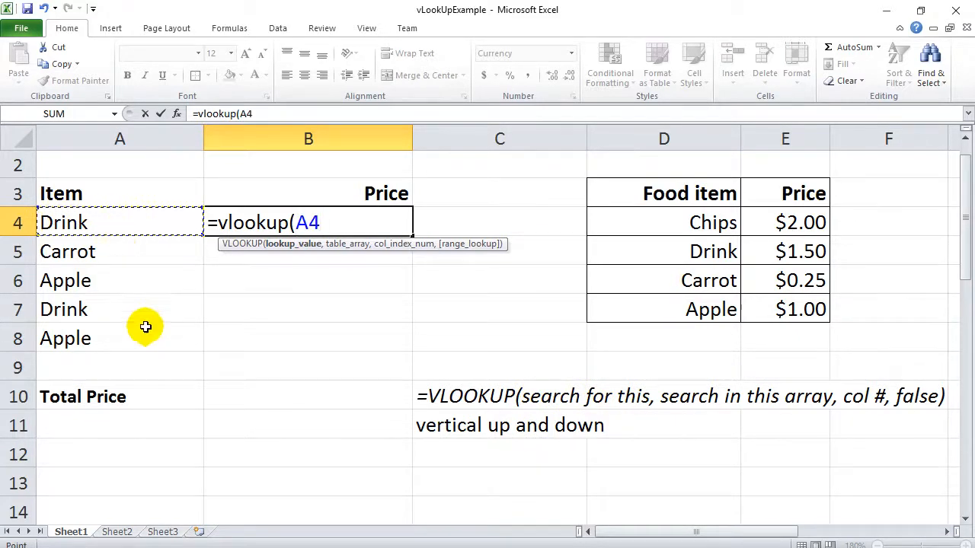
pyautogui.write(',')
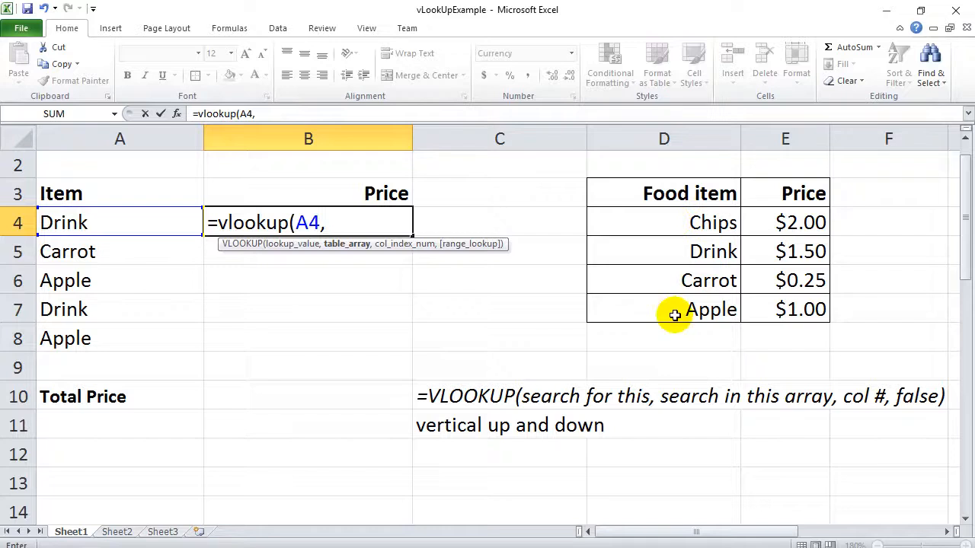
pyautogui.click(675, 224)
pyautogui.moveTo(676, 224); pyautogui.dragTo(781, 308)
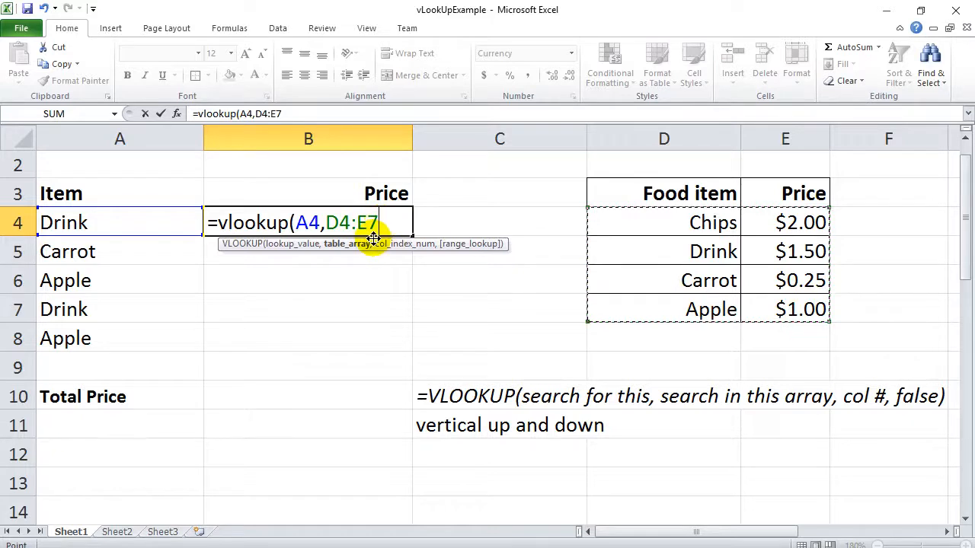
pyautogui.write(',')
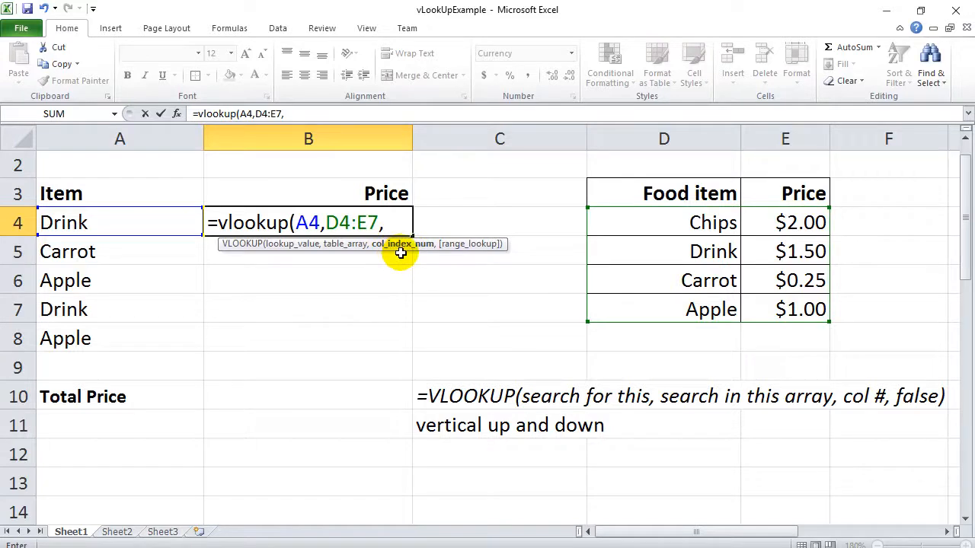
pyautogui.click(872, 373)
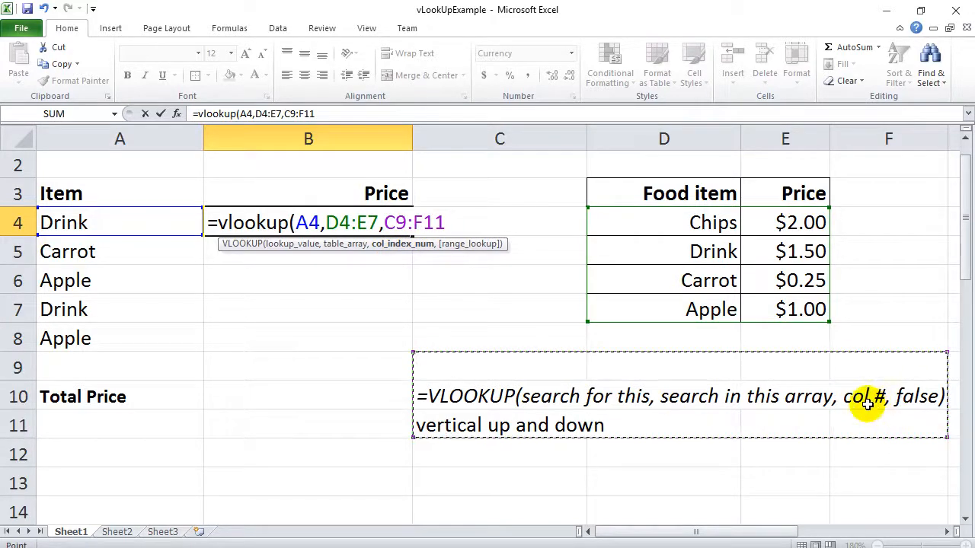
pyautogui.press('BackSpace')
pyautogui.press('BackSpace')
pyautogui.press('BackSpace')
pyautogui.press('BackSpace')
pyautogui.press('BackSpace')
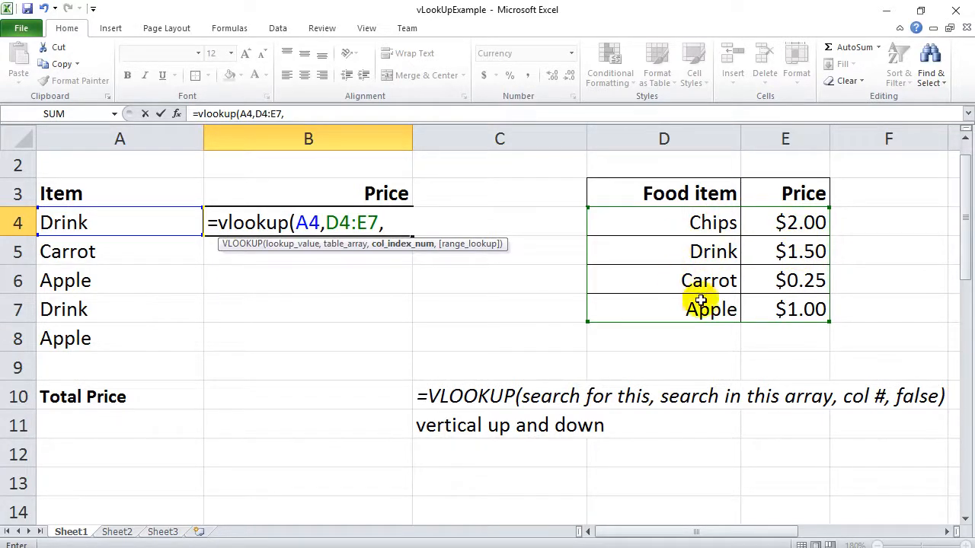
pyautogui.click(698, 221)
pyautogui.click(701, 252)
pyautogui.click(703, 282)
pyautogui.click(705, 307)
pyautogui.click(766, 222)
pyautogui.click(784, 248)
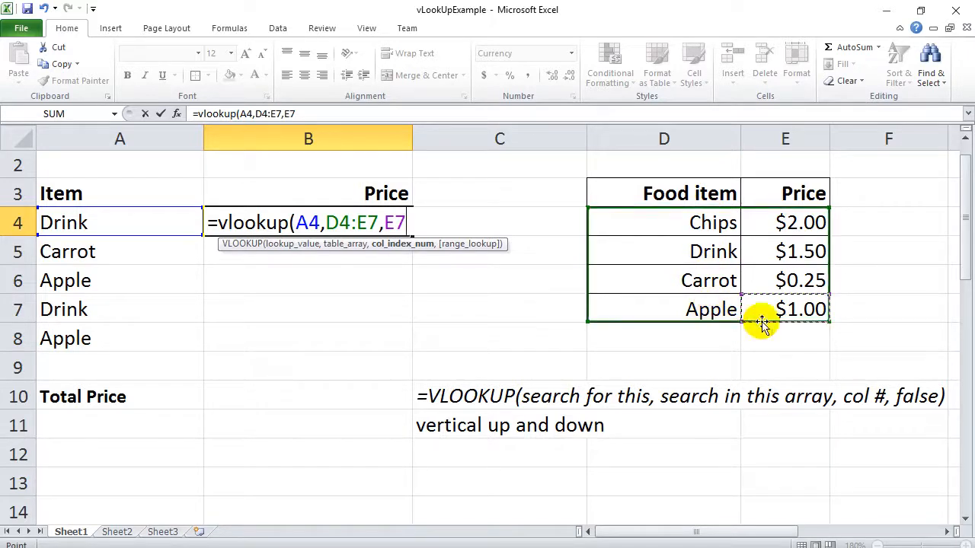
pyautogui.click(116, 531)
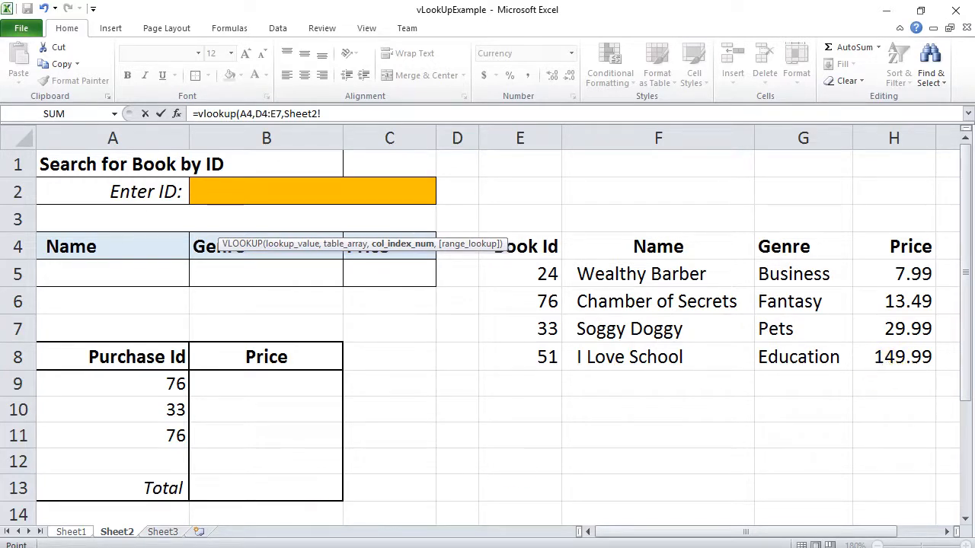
pyautogui.click(74, 536)
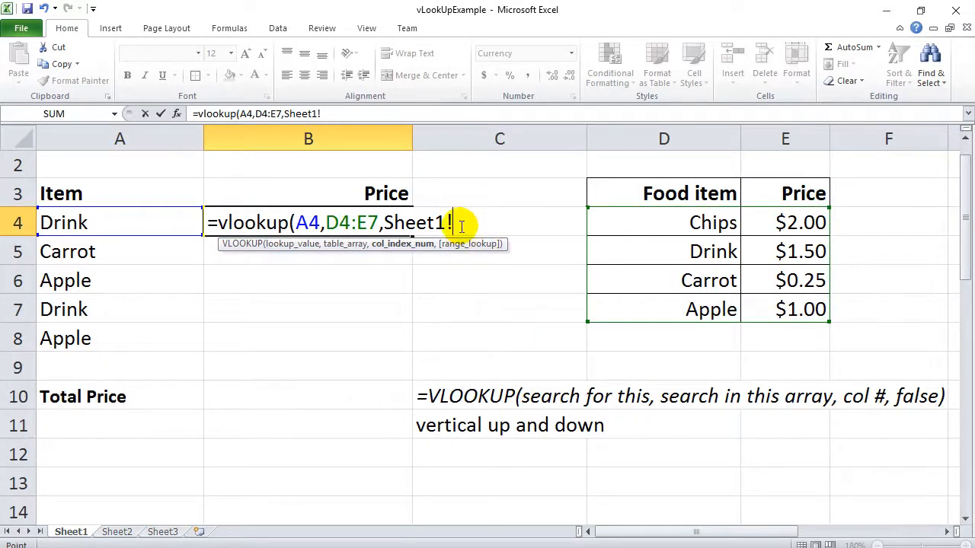
pyautogui.press('BackSpace')
pyautogui.press('BackSpace')
pyautogui.press('BackSpace')
pyautogui.press('BackSpace')
pyautogui.press('BackSpace')
pyautogui.press('BackSpace')
pyautogui.press('BackSpace')
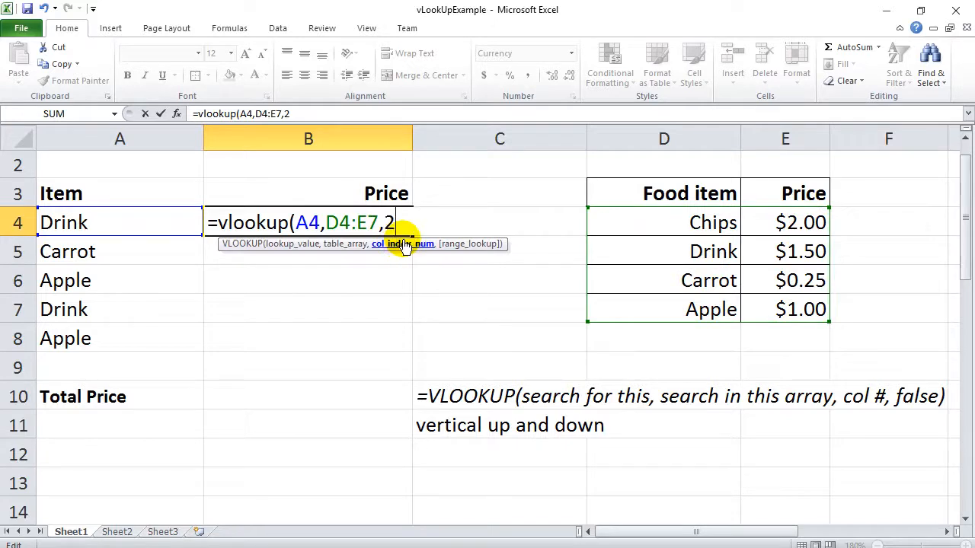
# Complete the VLOOKUP formula in B4 after column index 2 with FALSE for an exact match and enter it.
pyautogui.write(',')
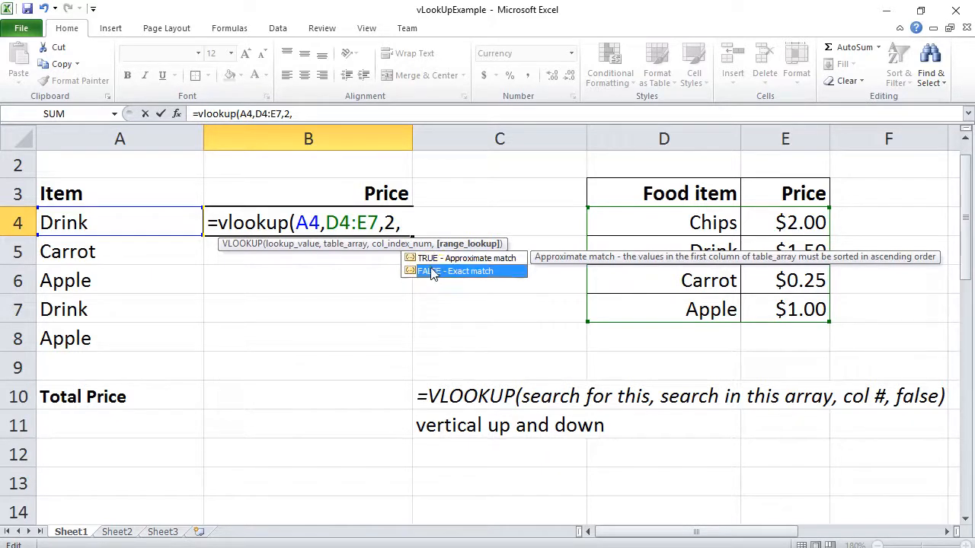
pyautogui.click(430, 271)
pyautogui.doubleClick(431, 271)
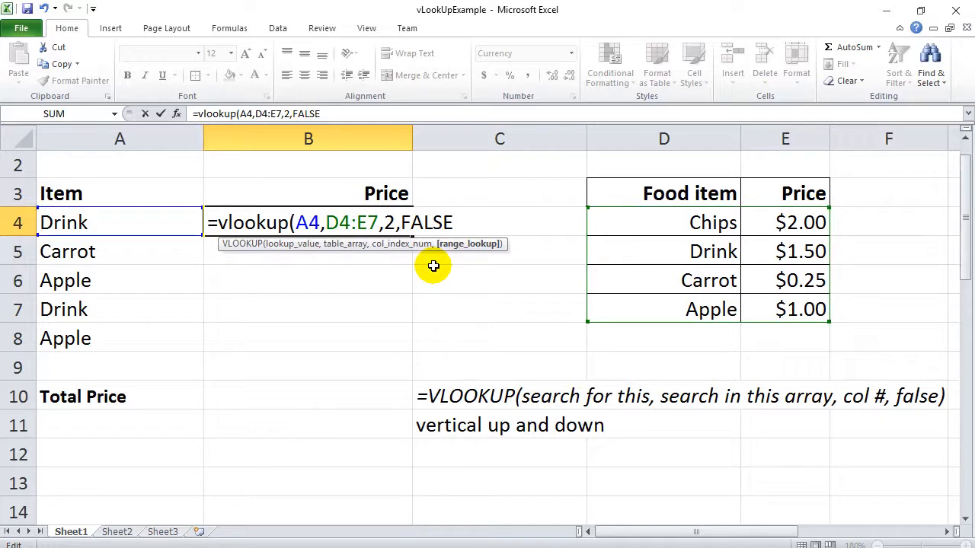
pyautogui.write(')')
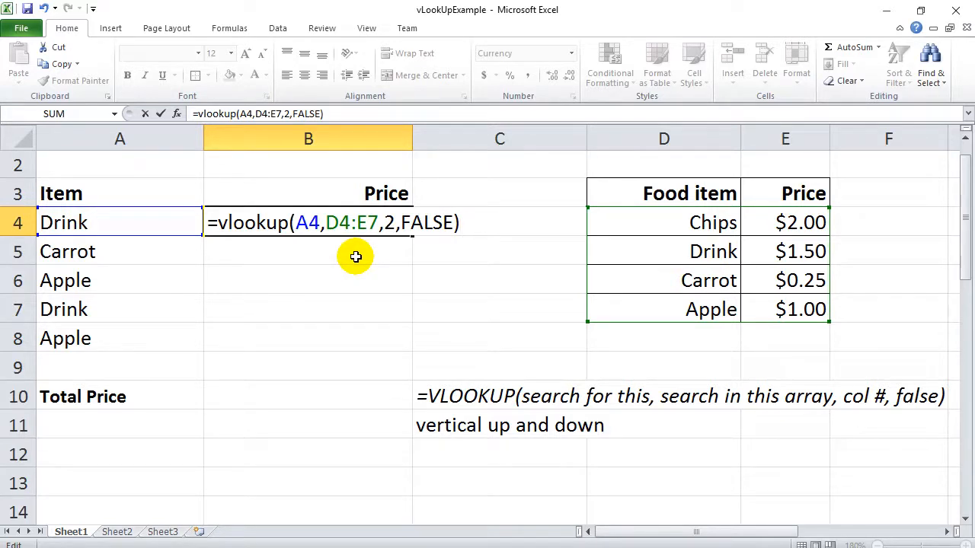
pyautogui.press('Return')
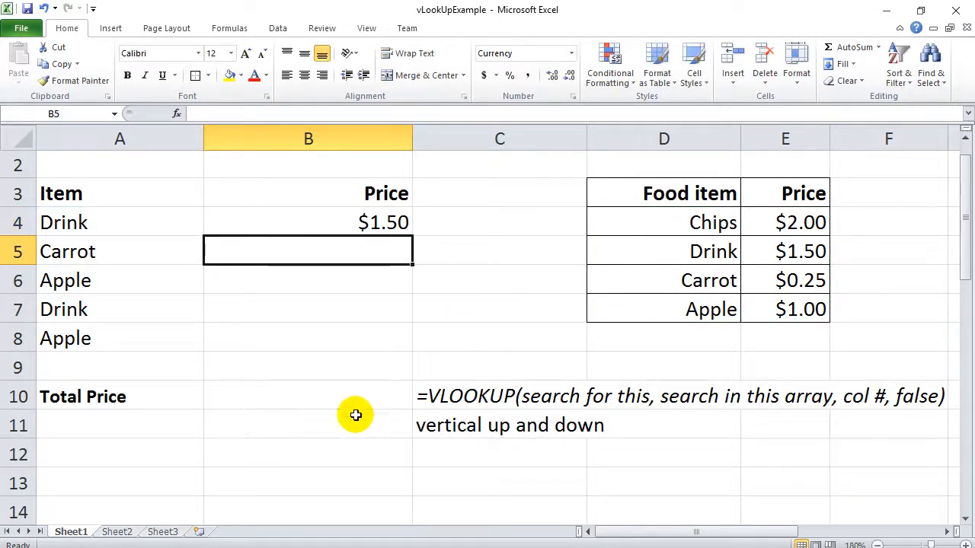
# Review the arguments of the VLOOKUP formula in B4 against the Drink row of the food price table.
pyautogui.doubleClick(318, 223)
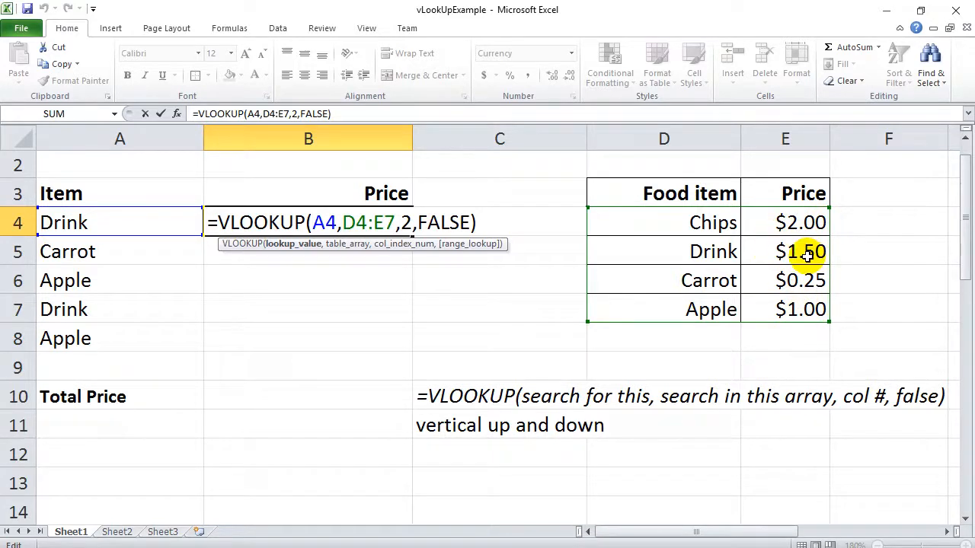
pyautogui.click(499, 214)
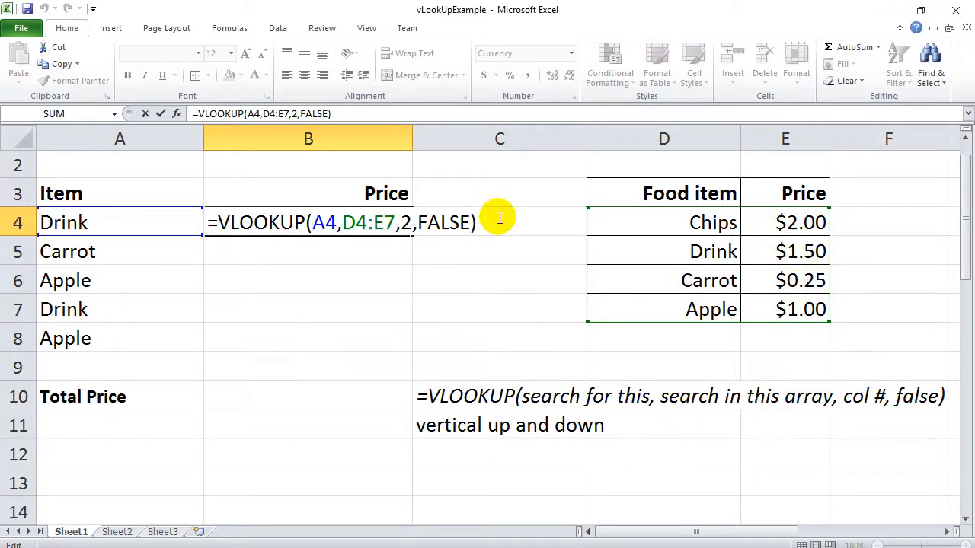
pyautogui.press('Return')
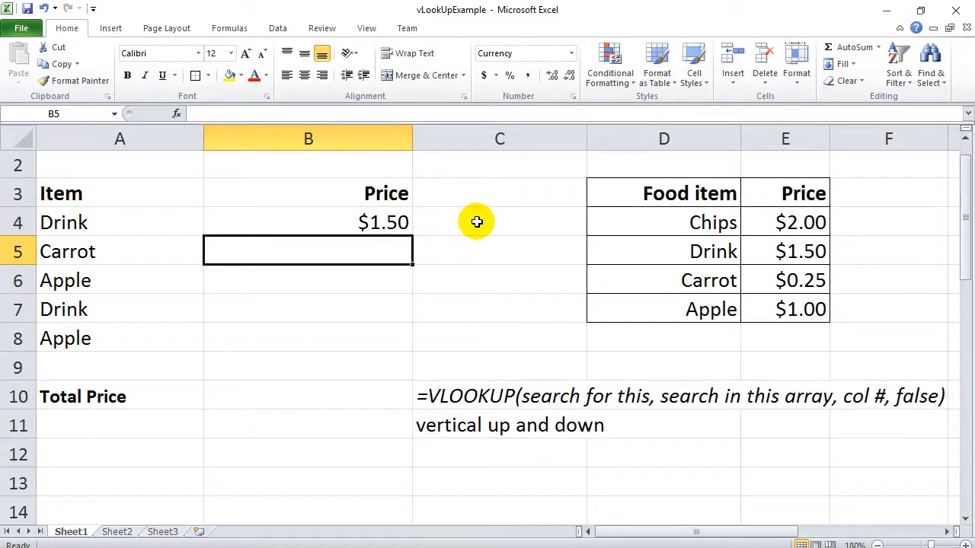
# Try filling the relative-reference VLOOKUP formula from B4 down through B8.
pyautogui.click(379, 227)
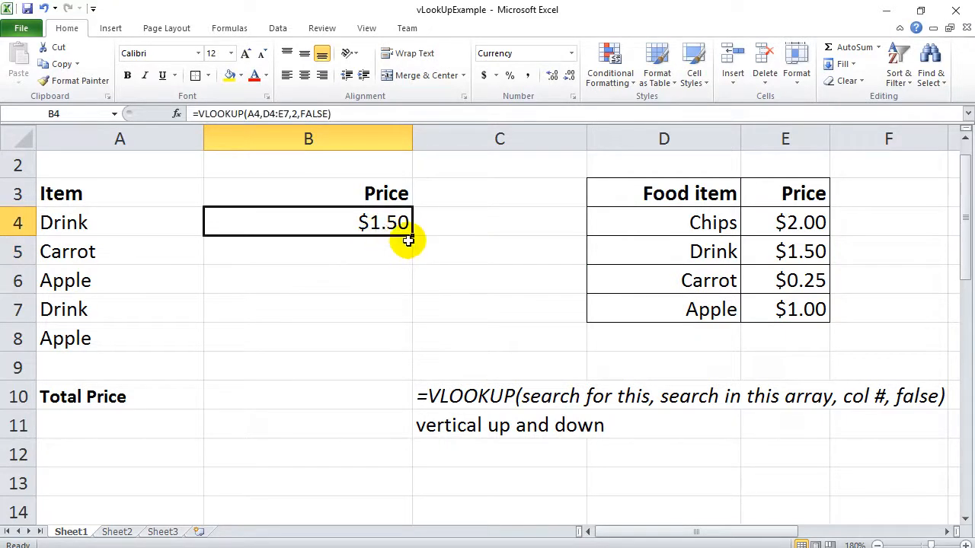
pyautogui.moveTo(411, 235); pyautogui.dragTo(411, 234)
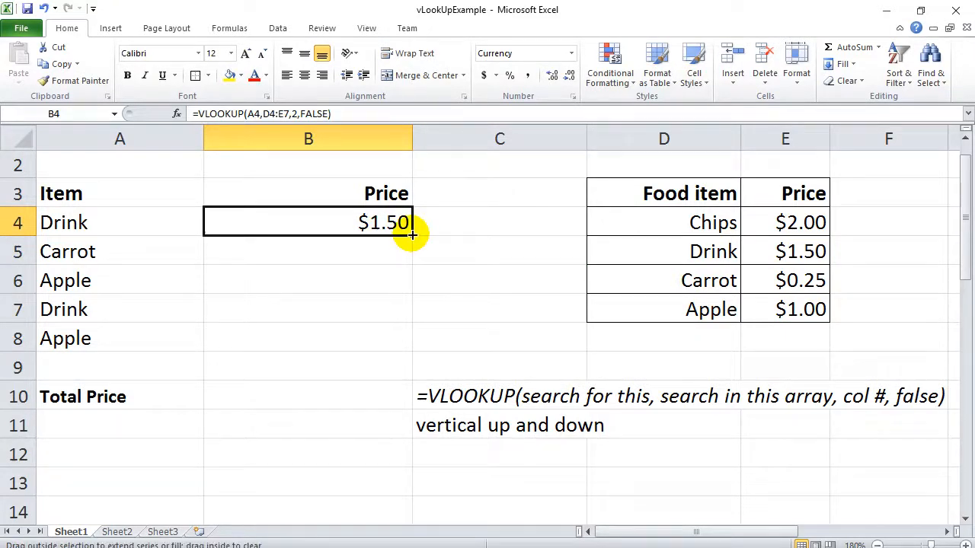
pyautogui.moveTo(411, 234); pyautogui.dragTo(412, 351)
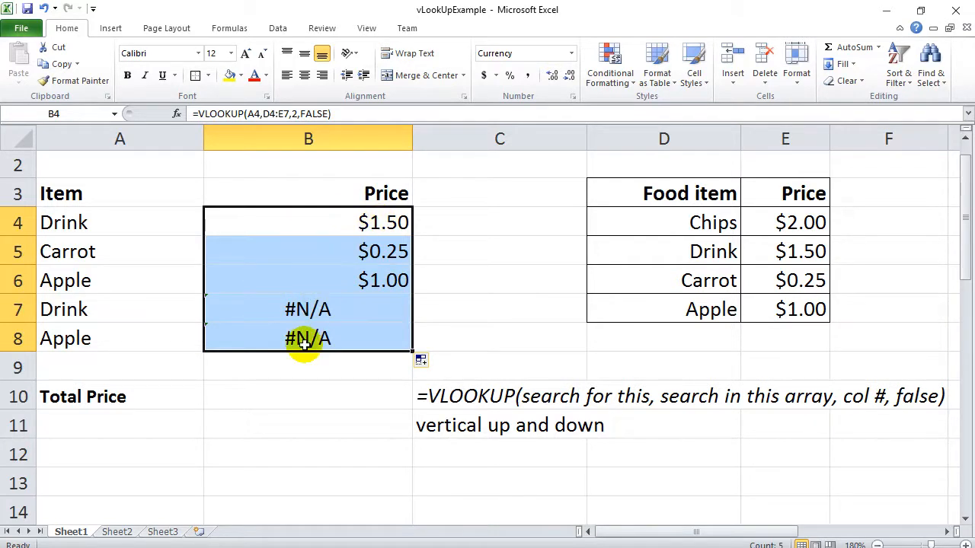
pyautogui.click(475, 337)
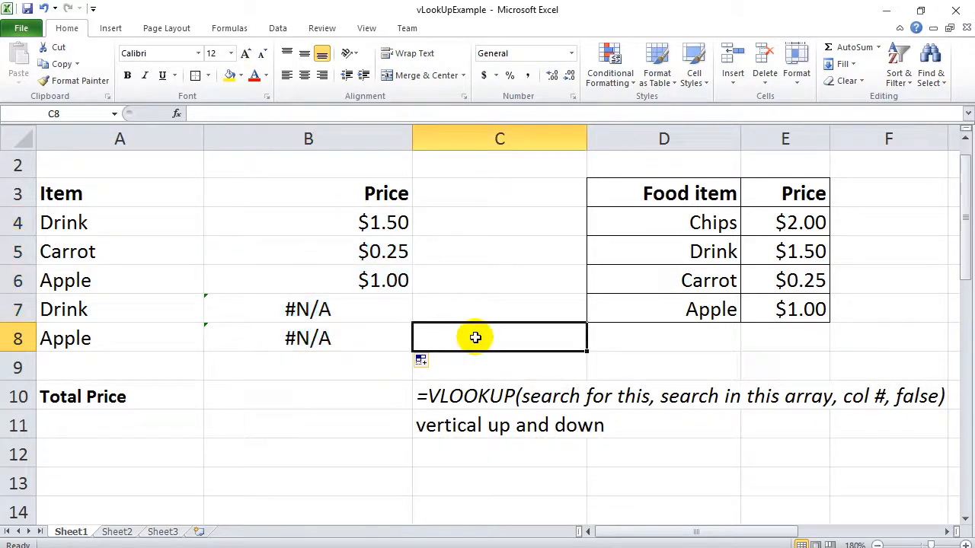
# Compare the table array references in the VLOOKUP formulas of B4, B5 and B8.
pyautogui.doubleClick(366, 224)
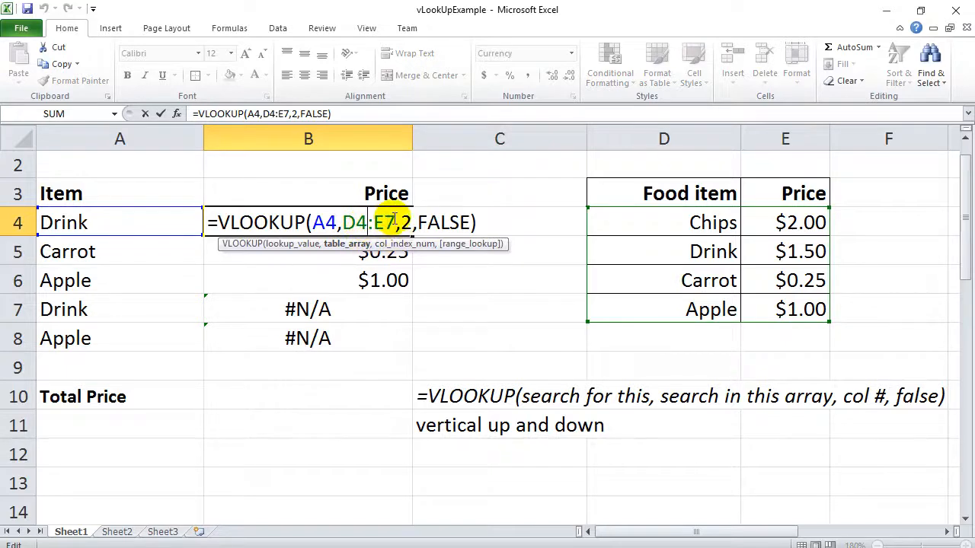
pyautogui.hotkey('ctrl', 'Return')
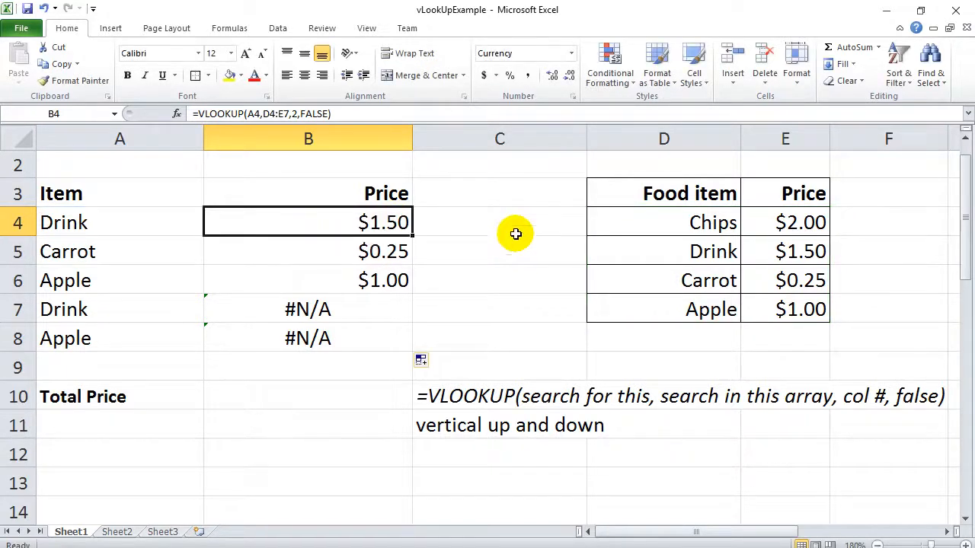
pyautogui.doubleClick(383, 250)
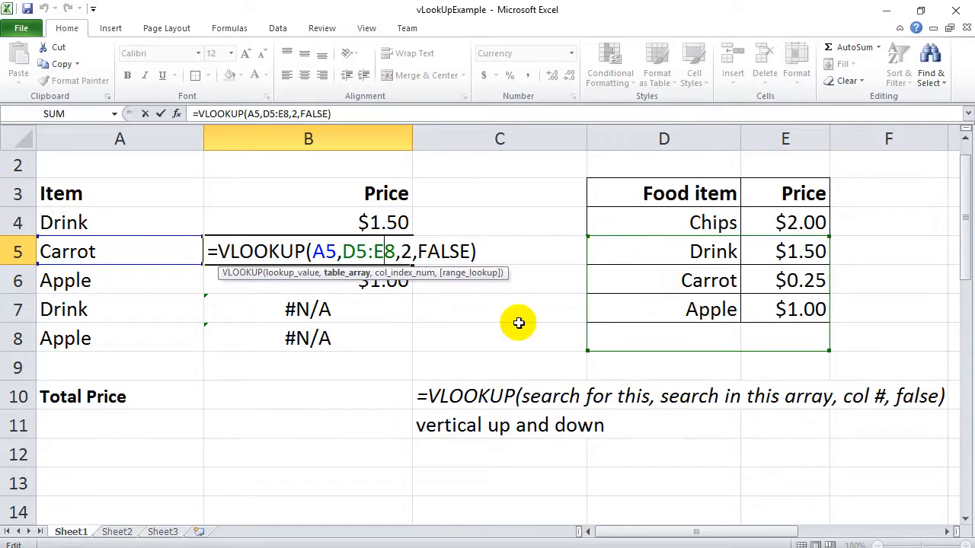
pyautogui.hotkey('ctrl', 'Return')
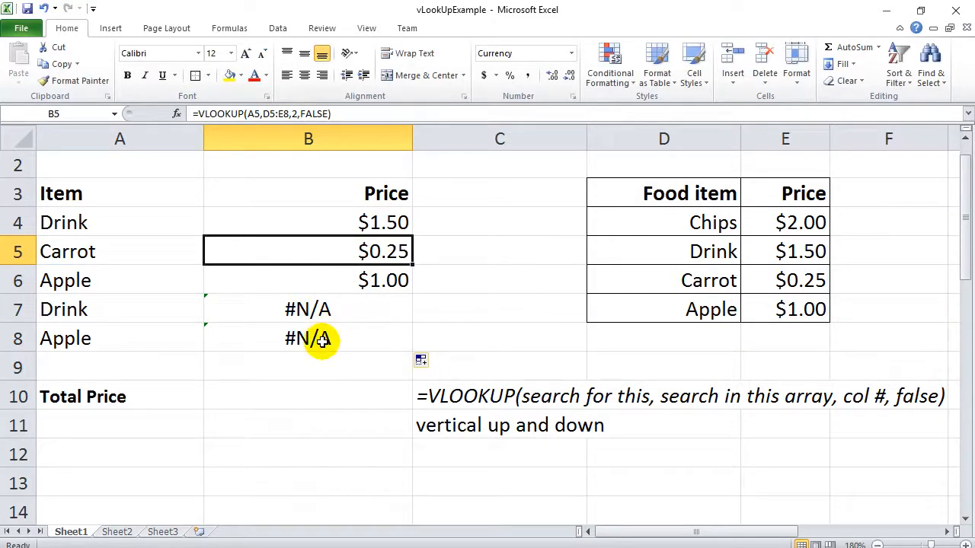
pyautogui.doubleClick(322, 339)
pyautogui.click(344, 339)
pyautogui.moveTo(344, 339); pyautogui.dragTo(408, 341)
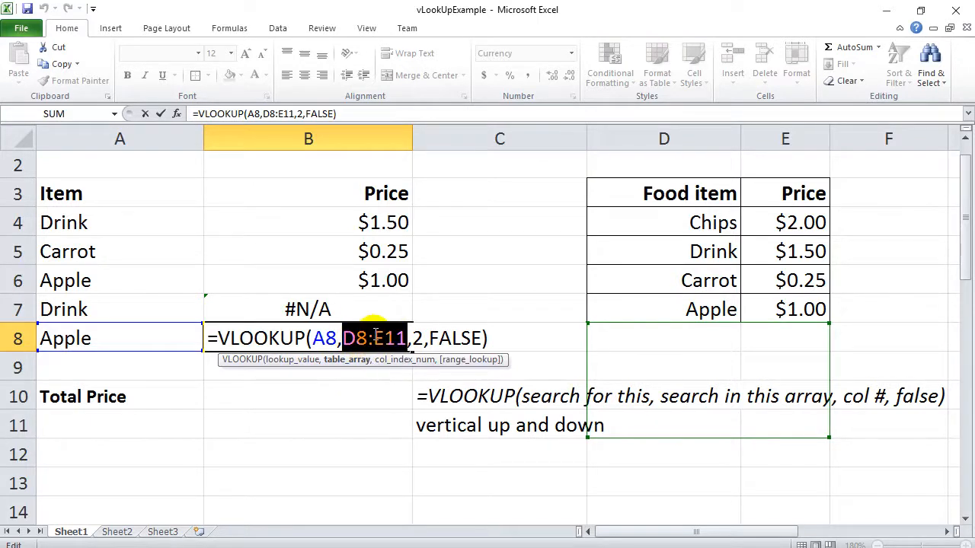
pyautogui.press('Escape')
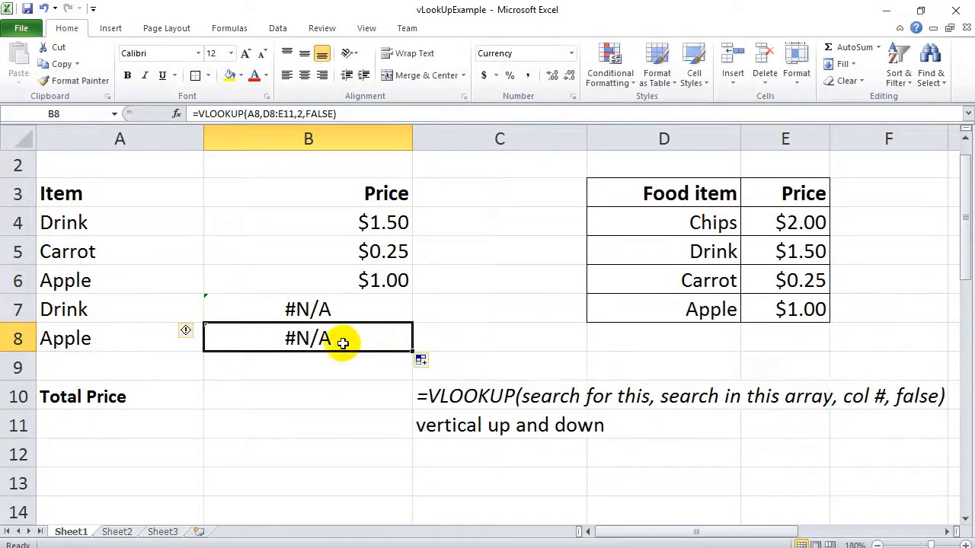
# Clear the copied formulas from B5:B8 and reopen the formula in B4.
pyautogui.moveTo(332, 253); pyautogui.dragTo(363, 332)
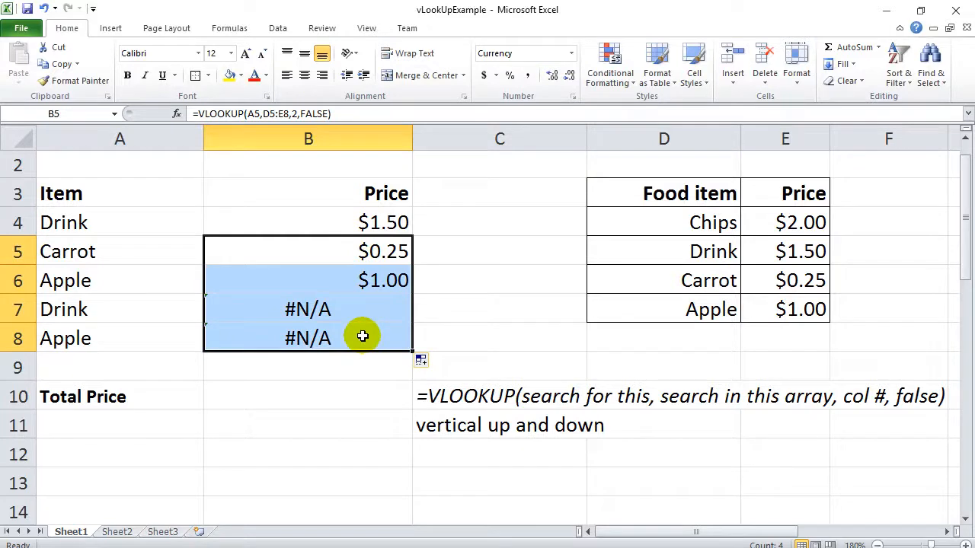
pyautogui.press('Delete')
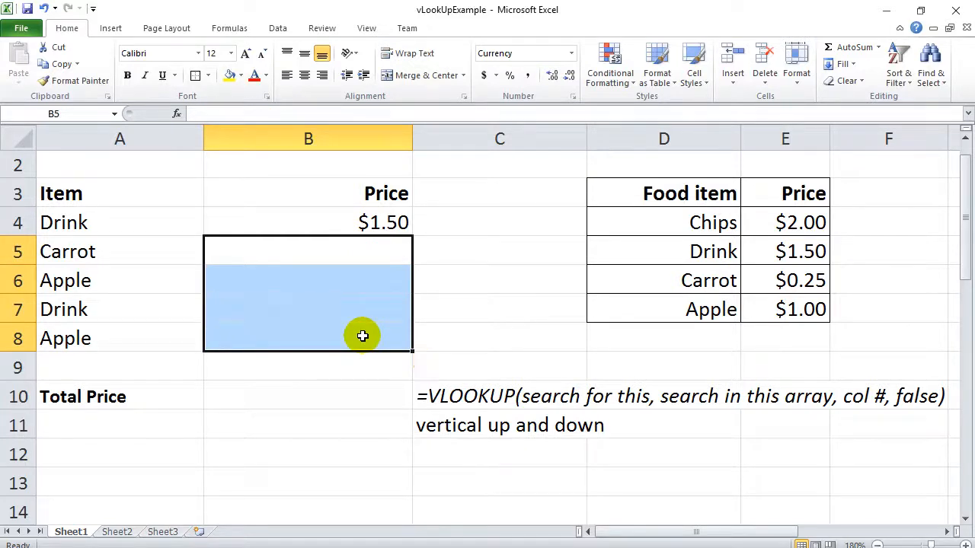
pyautogui.click(385, 220)
pyautogui.doubleClick(387, 223)
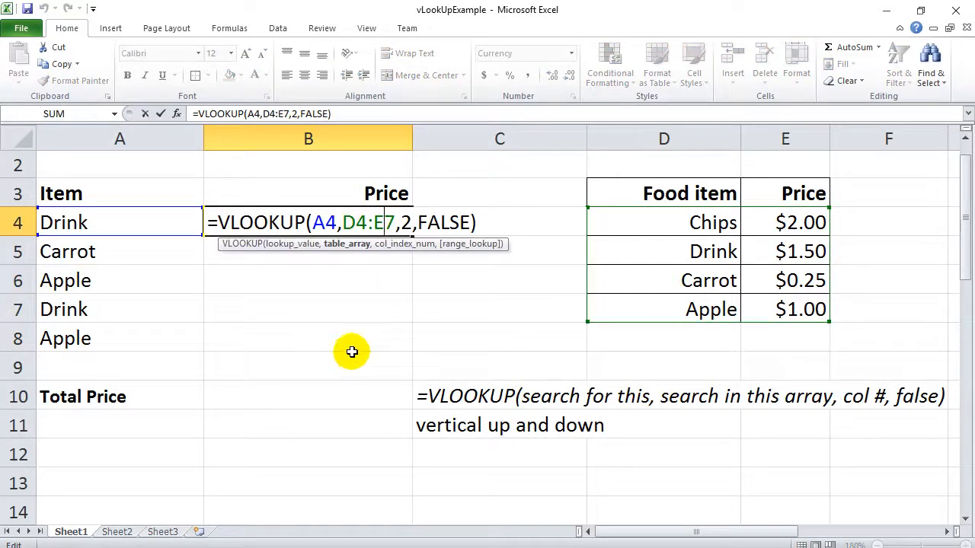
# Add the note "absolute reference $" in C12, below the "vertical up and down" note.
pyautogui.click(431, 456)
pyautogui.write('a')
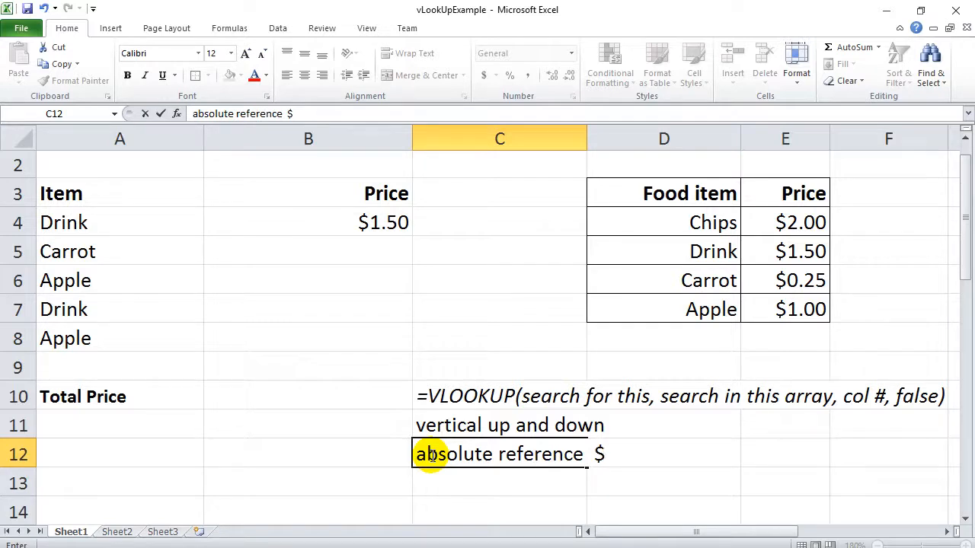
pyautogui.write('bsolute reference  $')
pyautogui.press('Return')
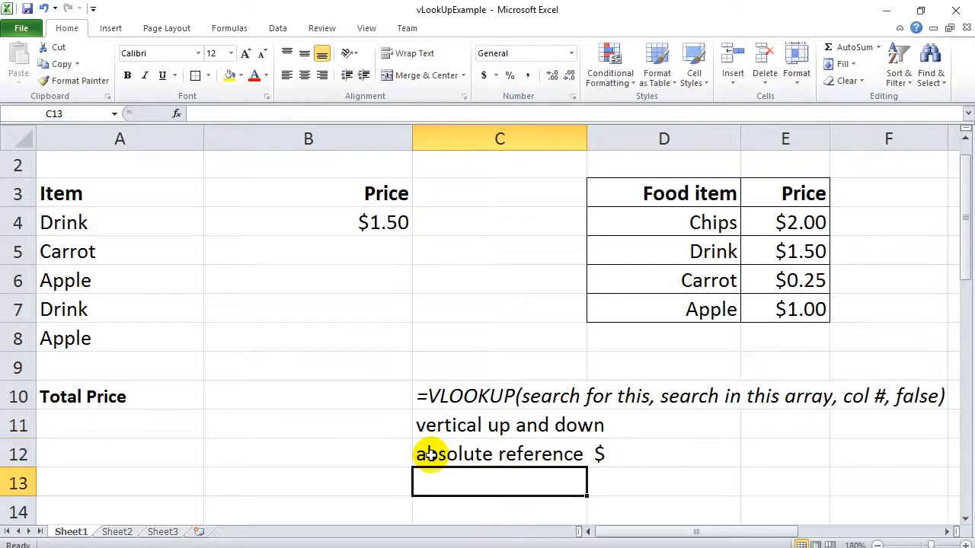
# Lock the rows of the table array in the B4 formula so that it reads D$4:E$7.
pyautogui.click(379, 223)
pyautogui.doubleClick(376, 221)
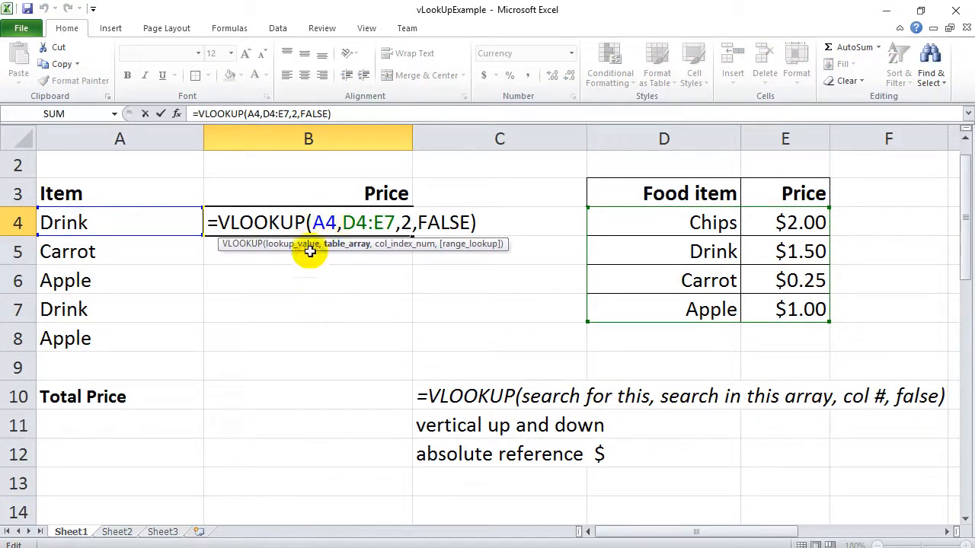
pyautogui.click(358, 222)
pyautogui.write('$')
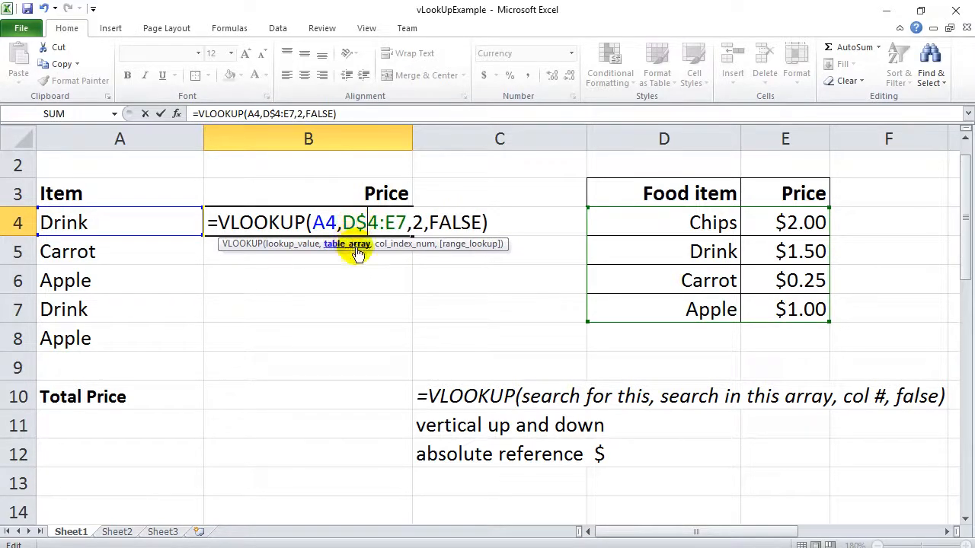
pyautogui.click(390, 223)
pyautogui.write('$')
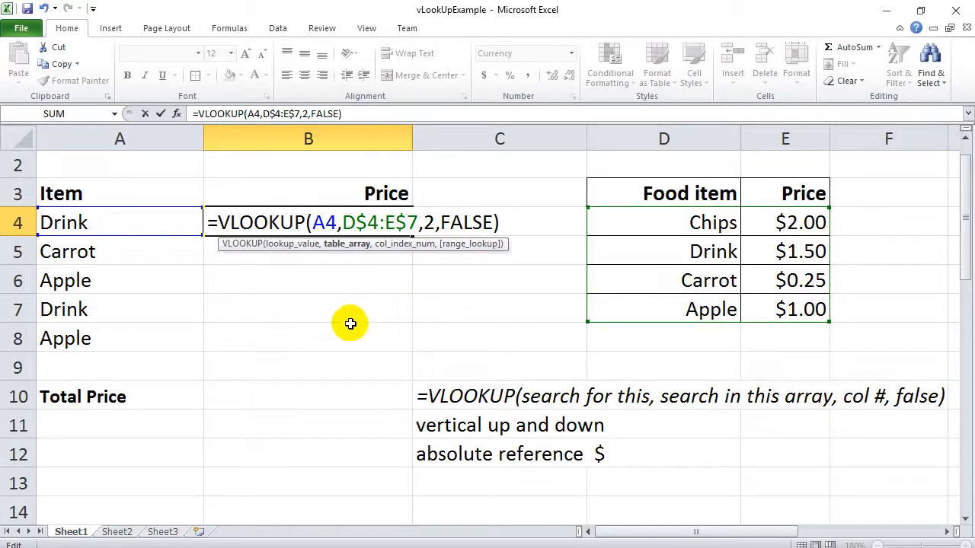
pyautogui.click(504, 225)
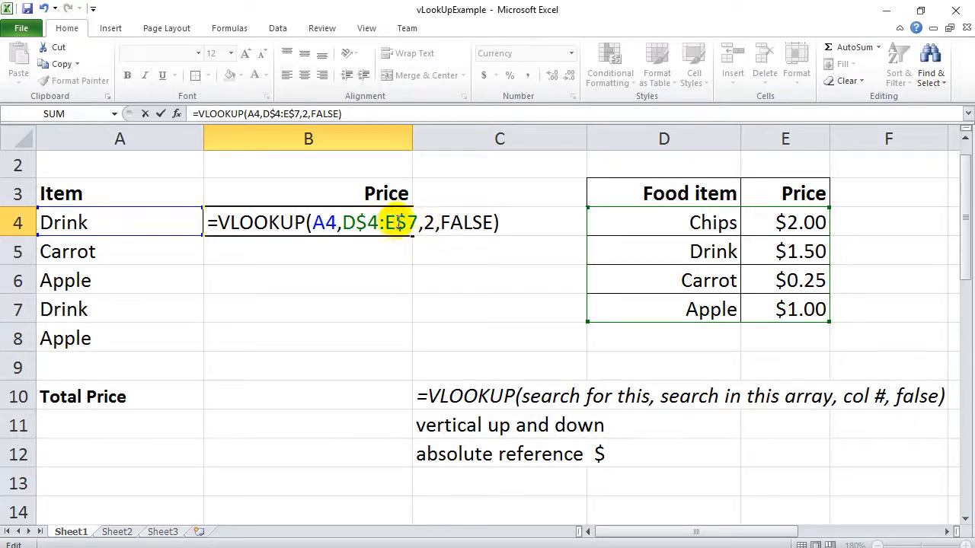
pyautogui.press('Return')
# Fill the row-locked VLOOKUP formula from B4 down through B8.
pyautogui.click(381, 223)
pyautogui.moveTo(412, 236); pyautogui.dragTo(412, 352)
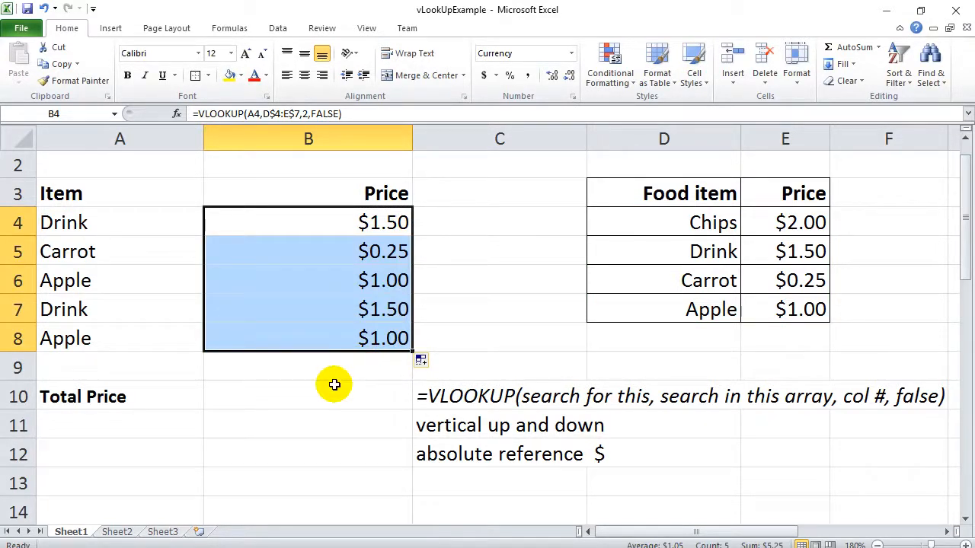
pyautogui.click(329, 337)
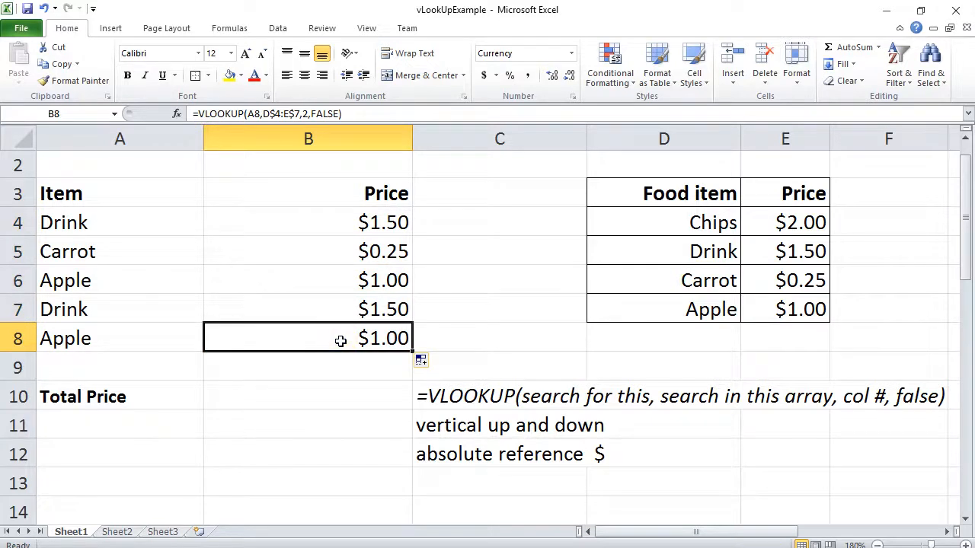
# Check the lookup value and the table array in the copied B8 formula, leaving the formula as it was.
pyautogui.doubleClick(341, 340)
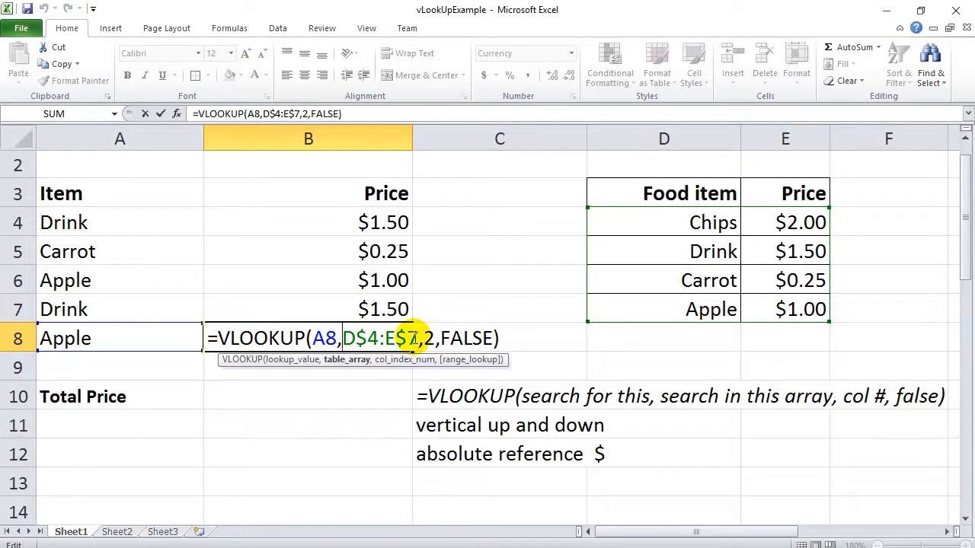
pyautogui.doubleClick(325, 339)
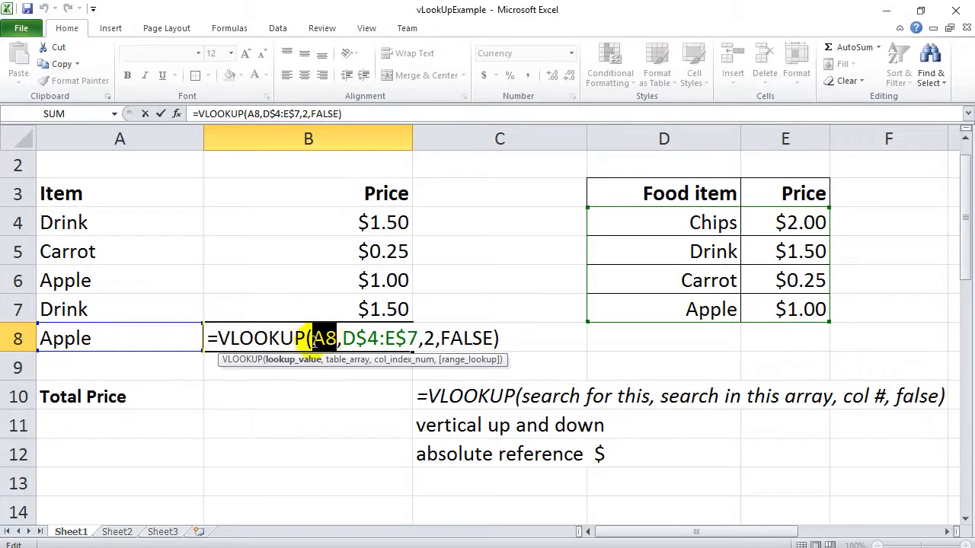
pyautogui.click(513, 336)
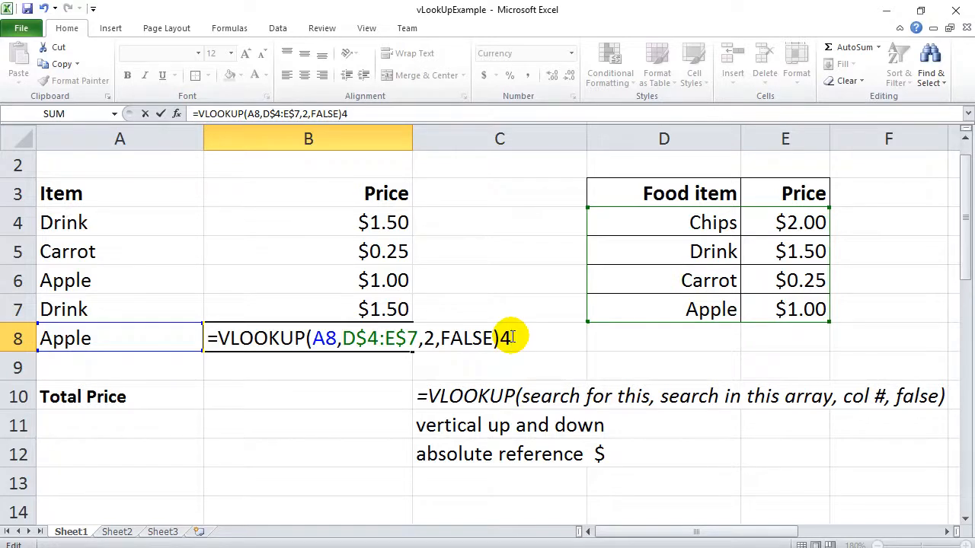
pyautogui.press('BackSpace')
pyautogui.press('Return')
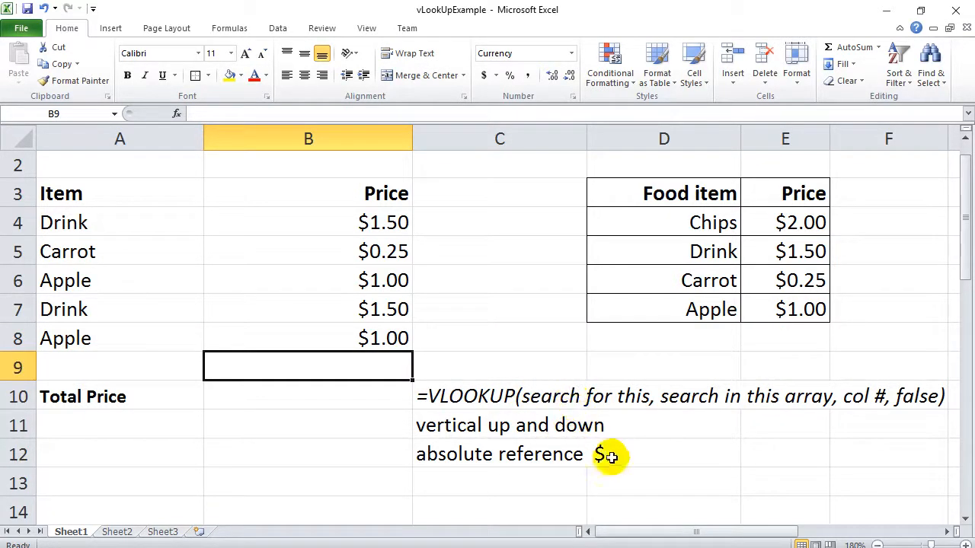
# Review the food items in D4:D7 and their adjacent prices, and switch to Sheet2.
pyautogui.moveTo(667, 223); pyautogui.dragTo(675, 310)
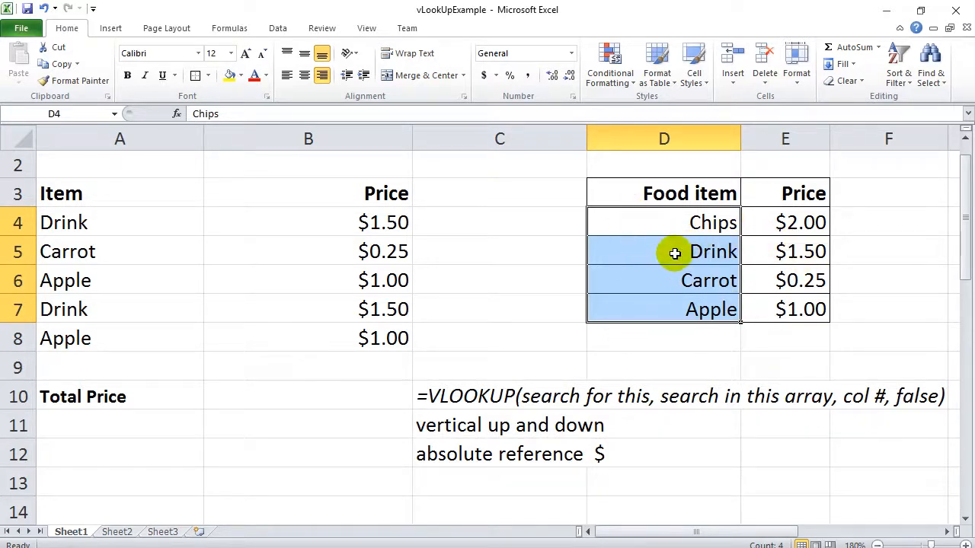
pyautogui.click(757, 227)
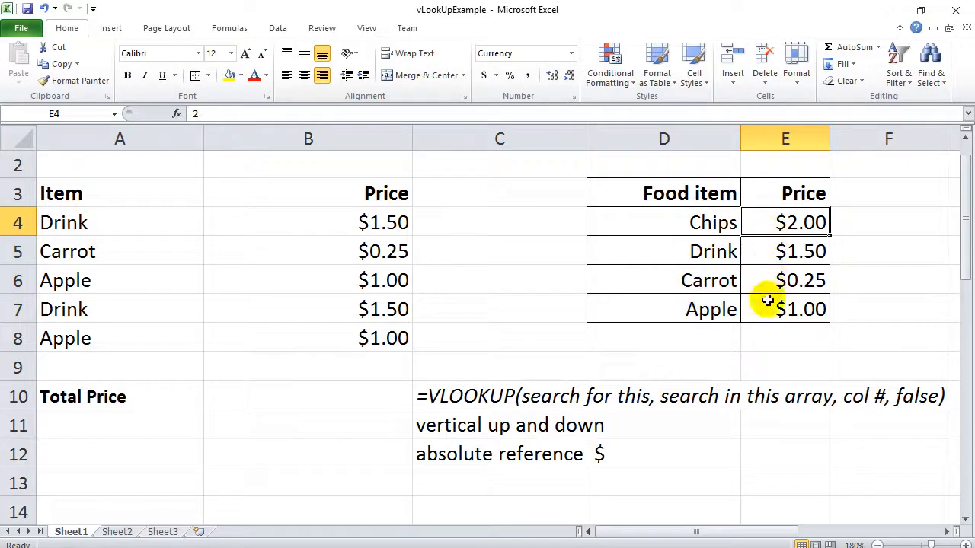
pyautogui.click(118, 531)
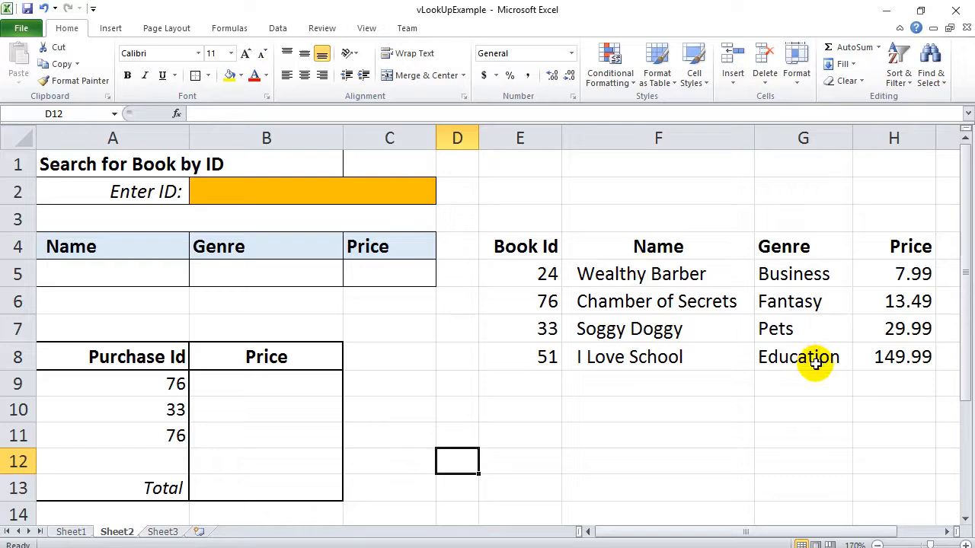
# Enter the book ID 33 in the Enter ID cell B2.
pyautogui.click(229, 195)
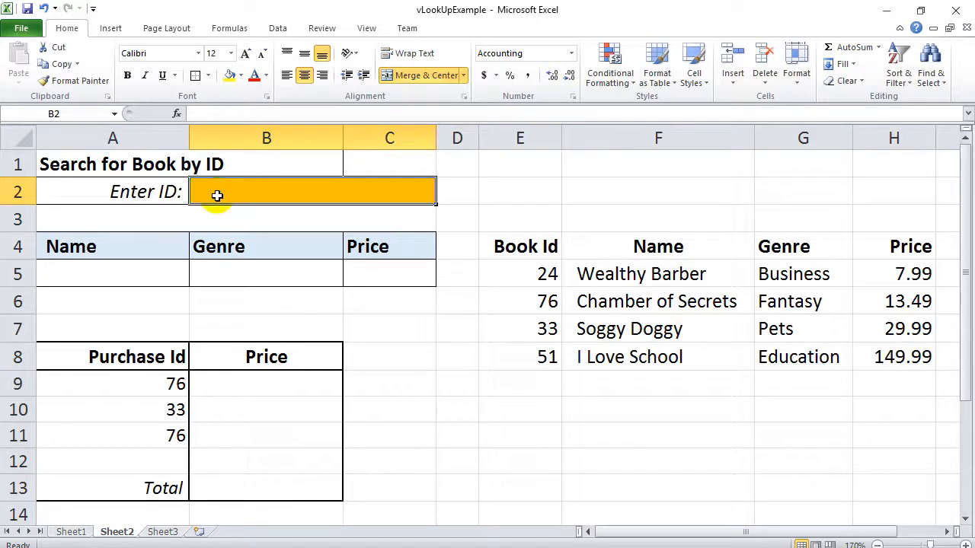
pyautogui.write('33')
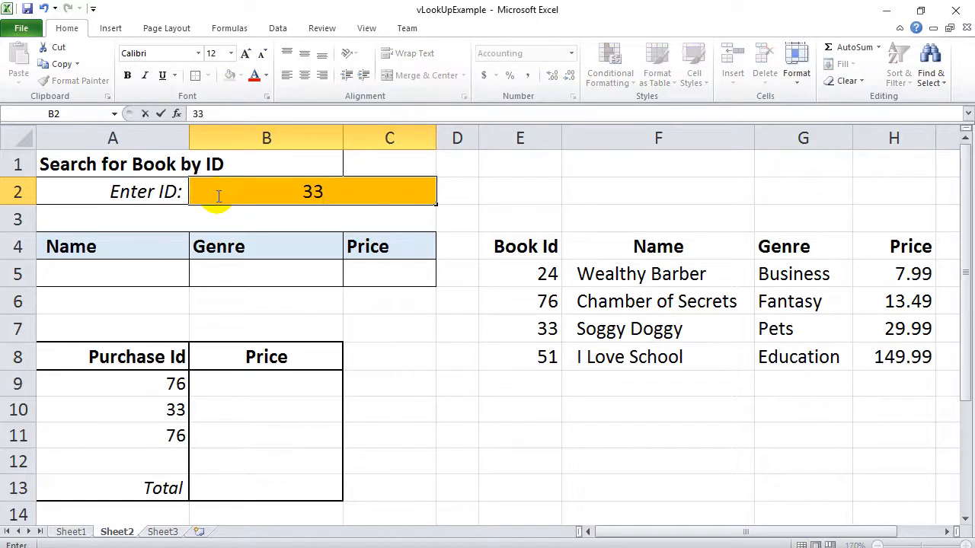
pyautogui.click(119, 277)
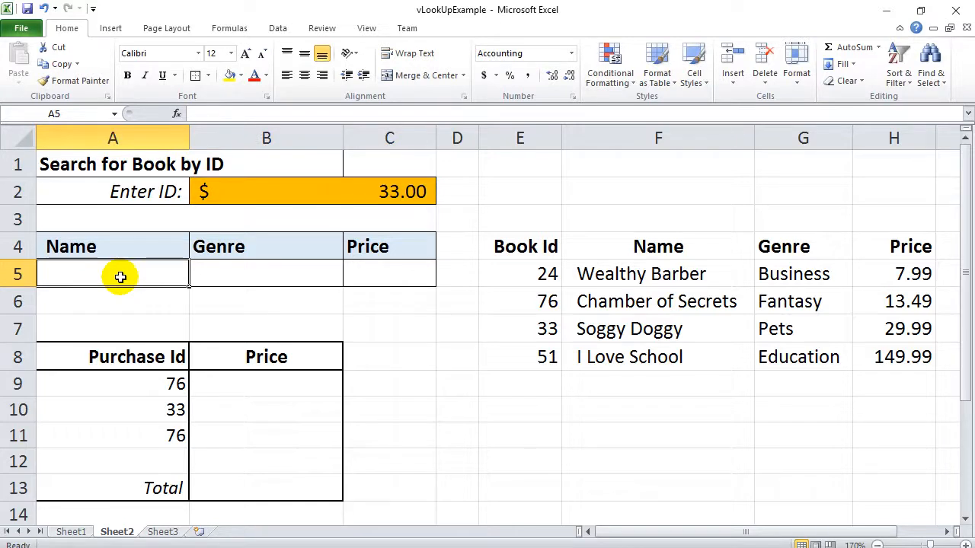
# Change the number format of the Enter ID cell B2 to General.
pyautogui.write('=vlookup(')
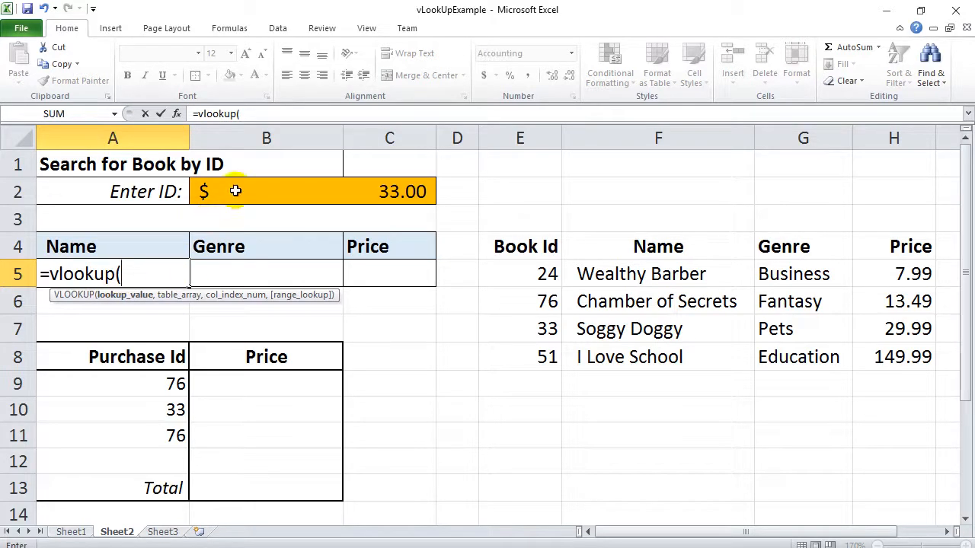
pyautogui.press('Escape')
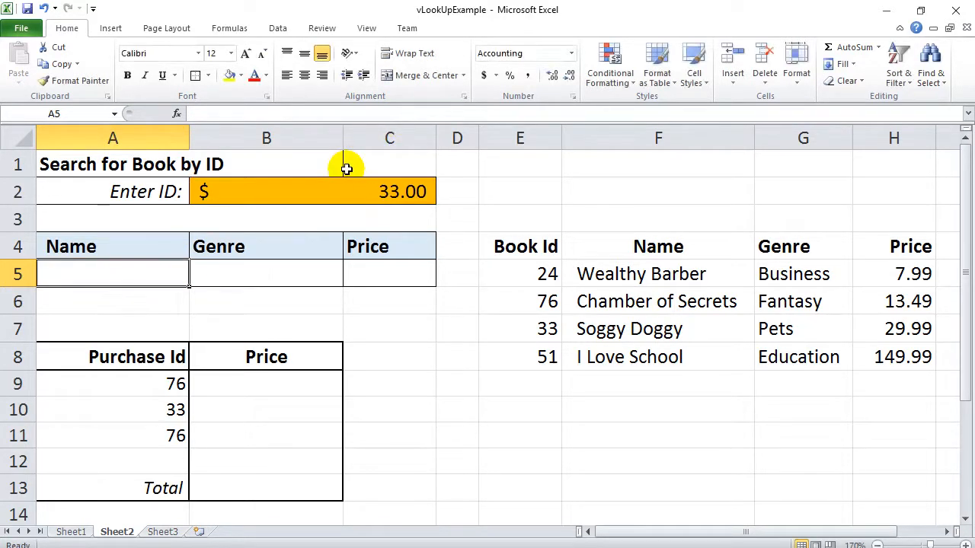
pyautogui.click(335, 186)
pyautogui.click(571, 53)
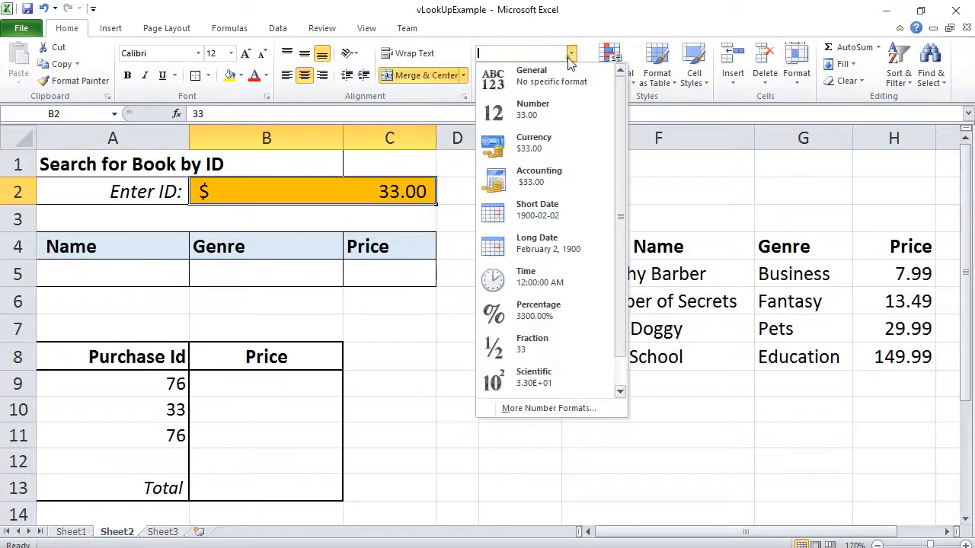
pyautogui.click(556, 80)
# Enter =VLOOKUP(B2,E5:H8,2,FALSE) in A5 to look up the book's name by its ID.
pyautogui.click(127, 281)
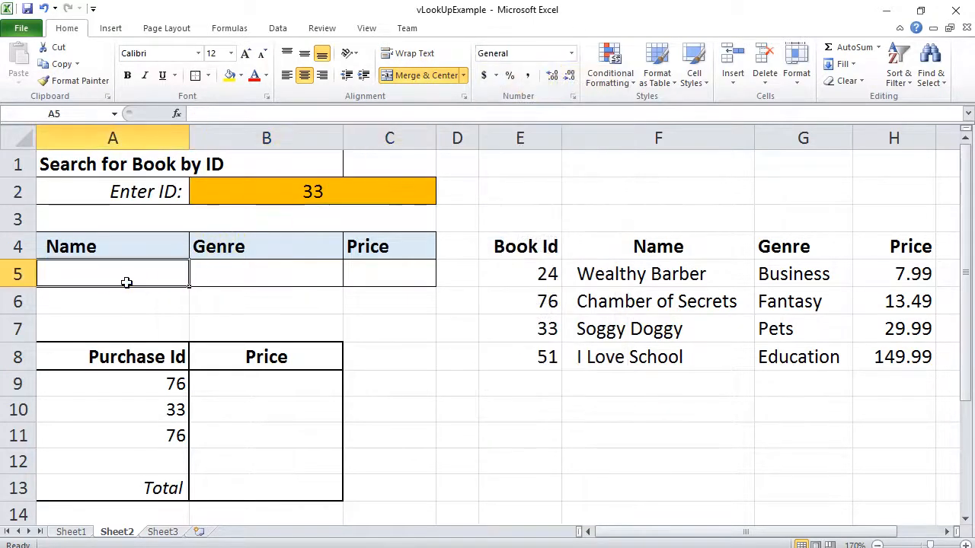
pyautogui.write('=vloo')
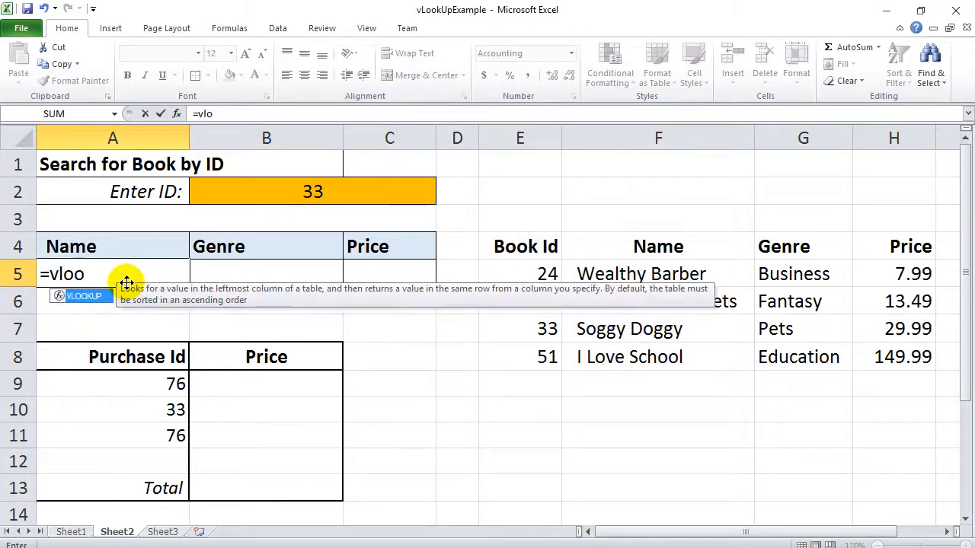
pyautogui.write('kup(')
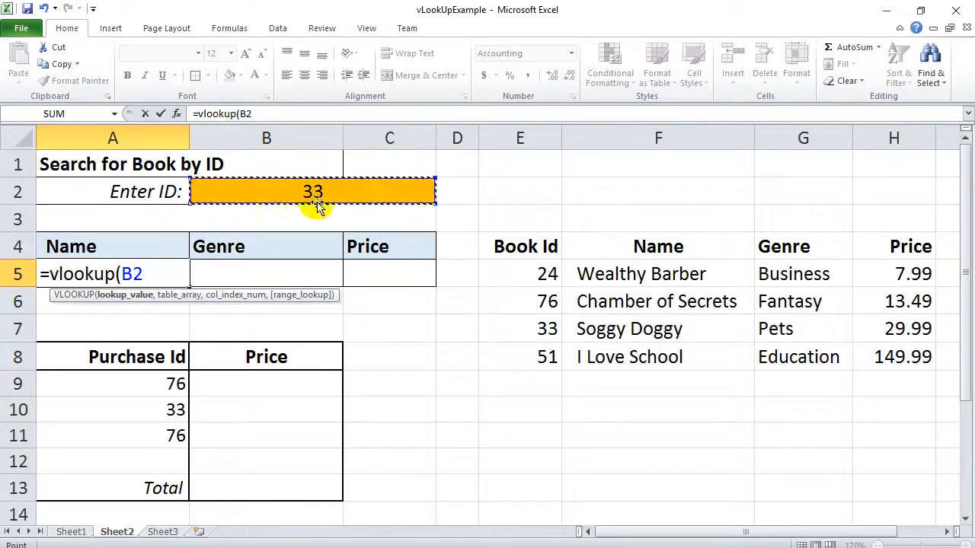
pyautogui.write(',')
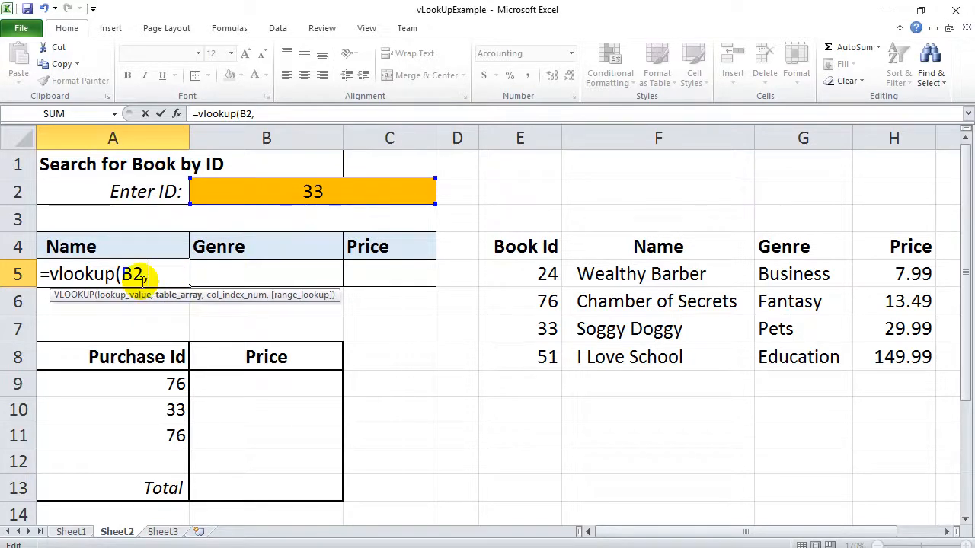
pyautogui.moveTo(529, 276); pyautogui.dragTo(870, 348)
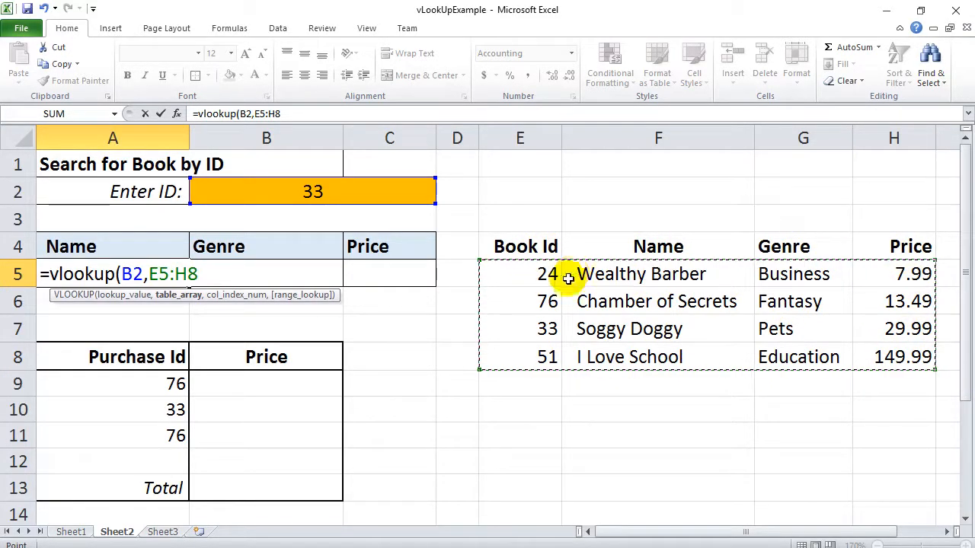
pyautogui.write(',')
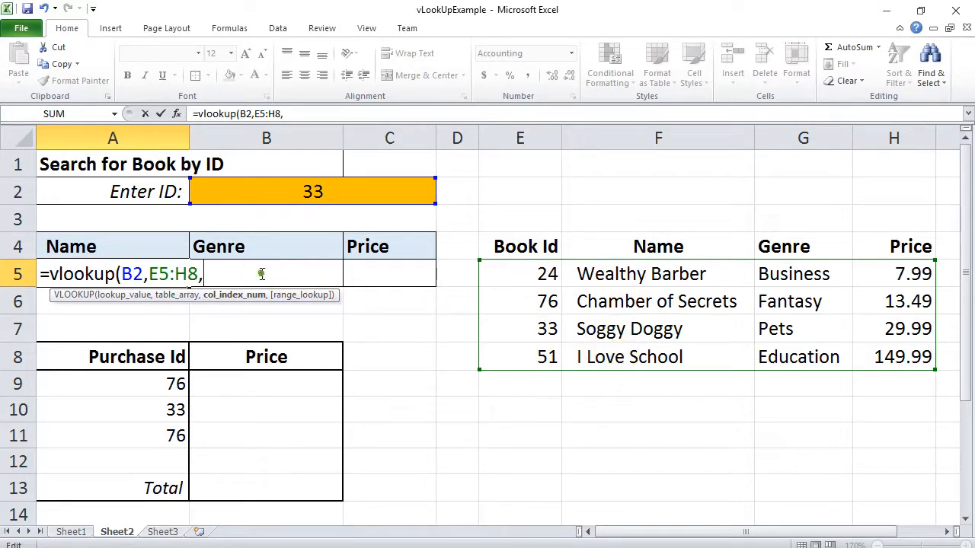
pyautogui.write(',fal')
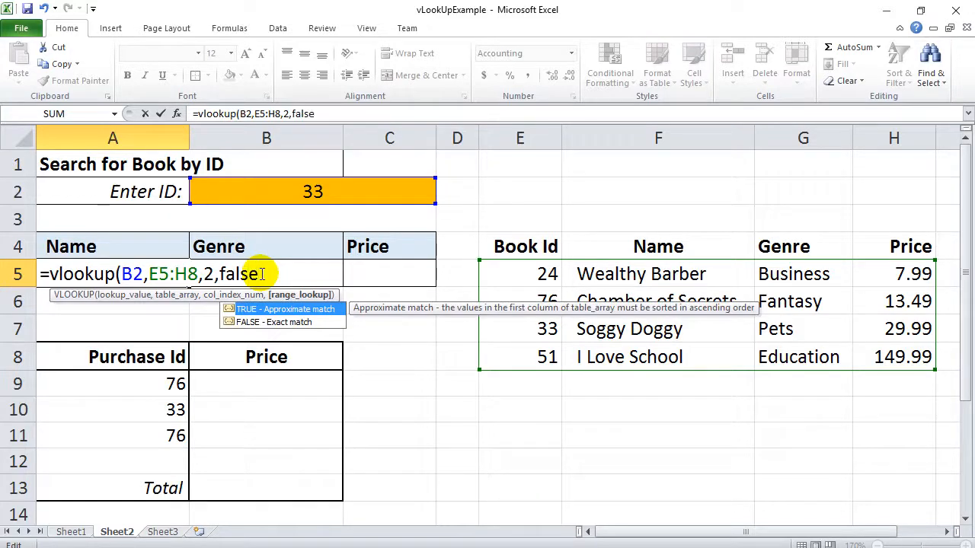
pyautogui.write('se)')
pyautogui.press('Return')
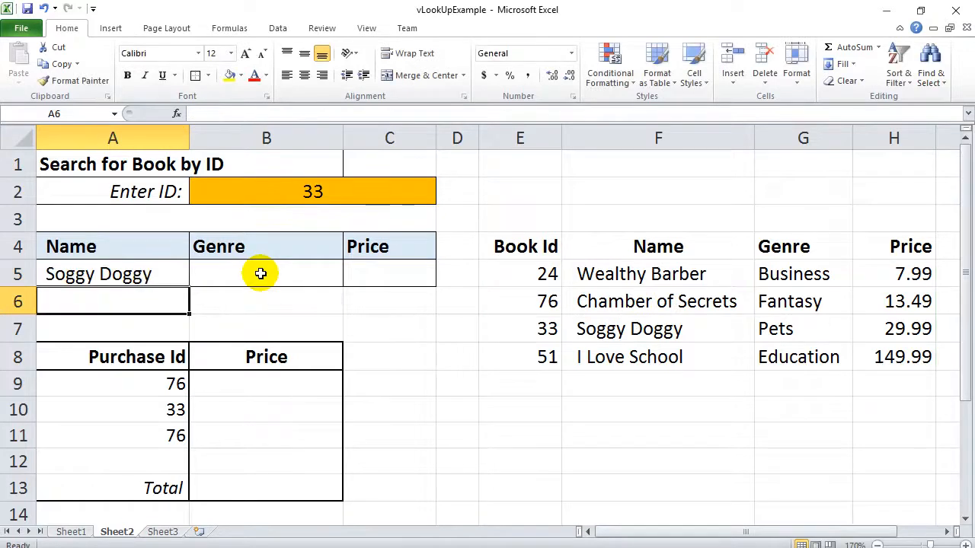
# Copy the full text of the VLOOKUP formula in A5.
pyautogui.click(193, 274)
pyautogui.click(158, 272)
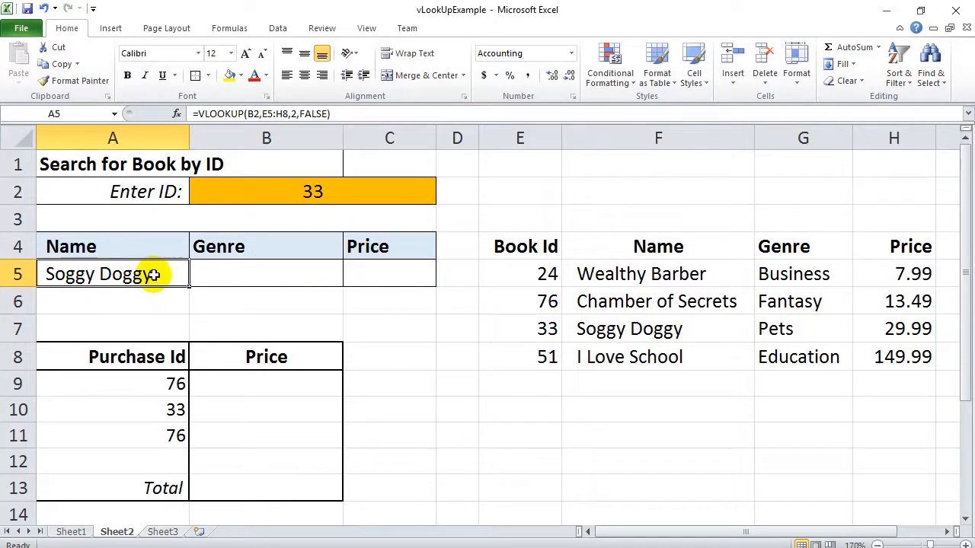
pyautogui.click(331, 113)
pyautogui.moveTo(331, 114); pyautogui.dragTo(193, 113)
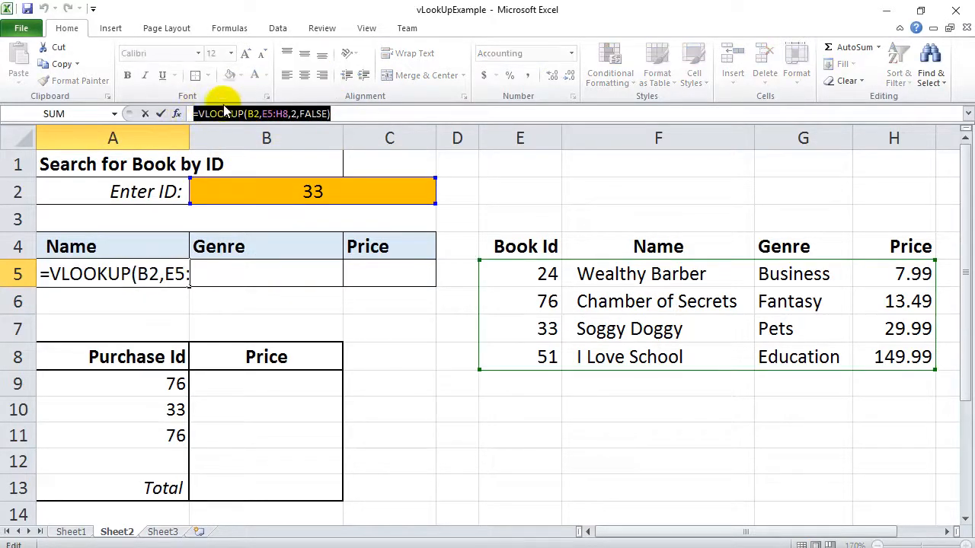
pyautogui.rightClick(223, 111)
pyautogui.click(255, 131)
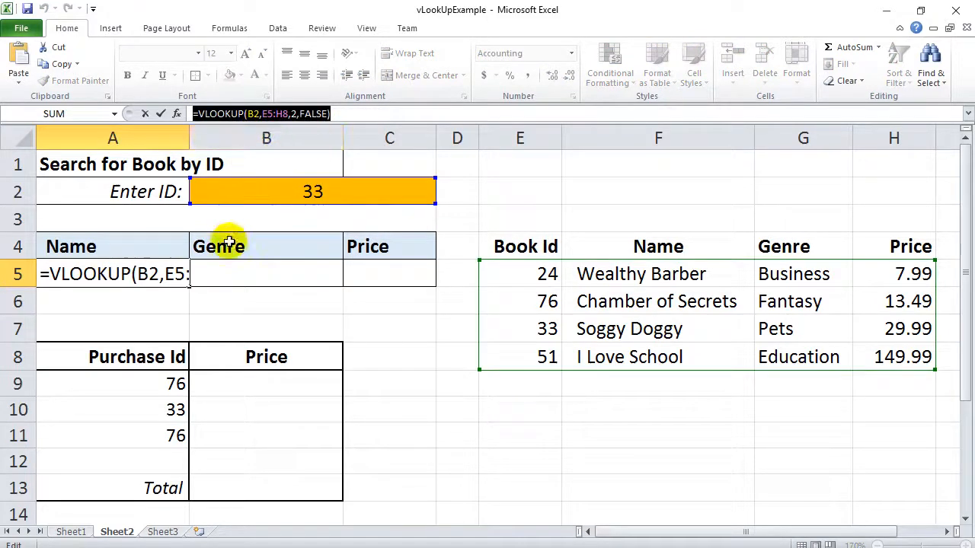
pyautogui.write('=')
pyautogui.click(225, 276)
pyautogui.hotkey('ctrl', 'v')
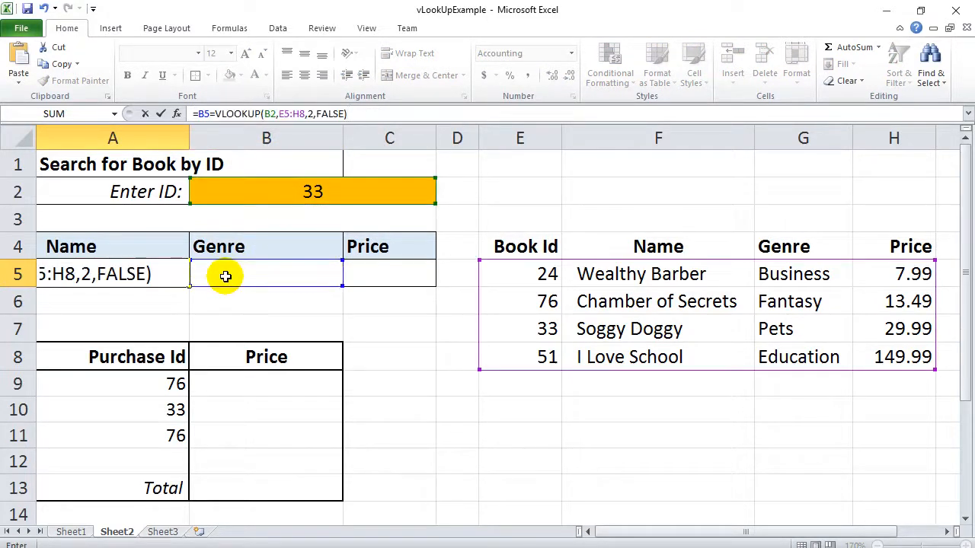
pyautogui.hotkey('ctrl', 'z')
pyautogui.press('Escape')
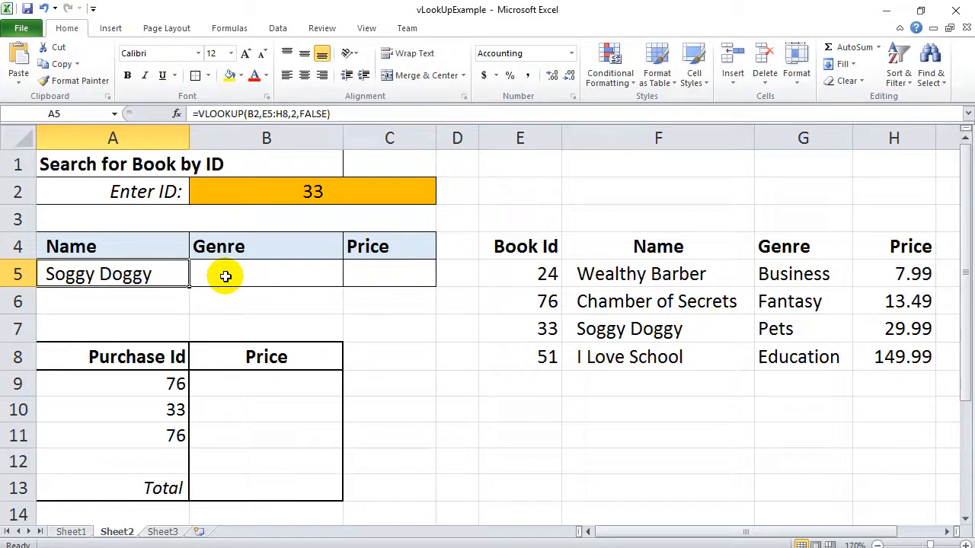
# Paste the copied formula into the Genre cell B5 and set its column index to 3.
pyautogui.click(225, 275)
pyautogui.hotkey('ctrl', 'v')
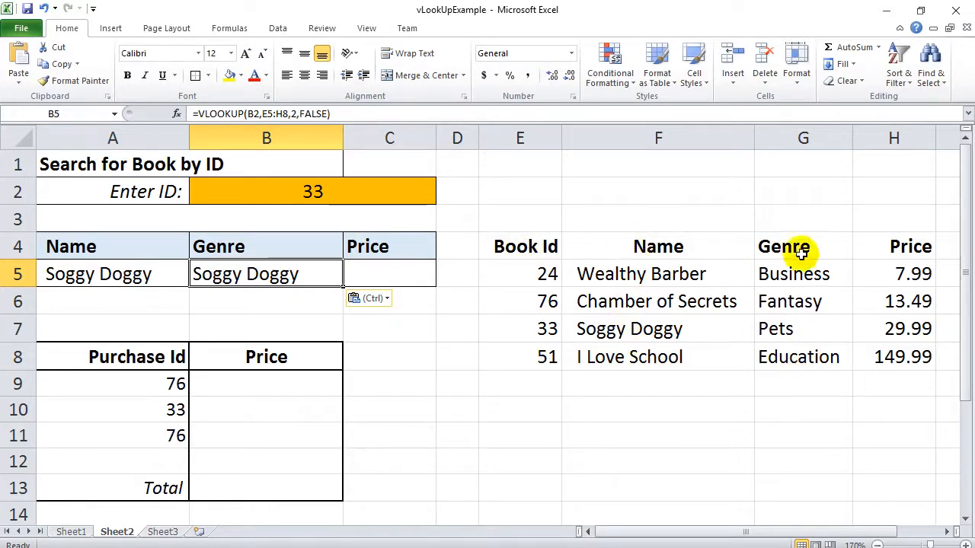
pyautogui.click(291, 112)
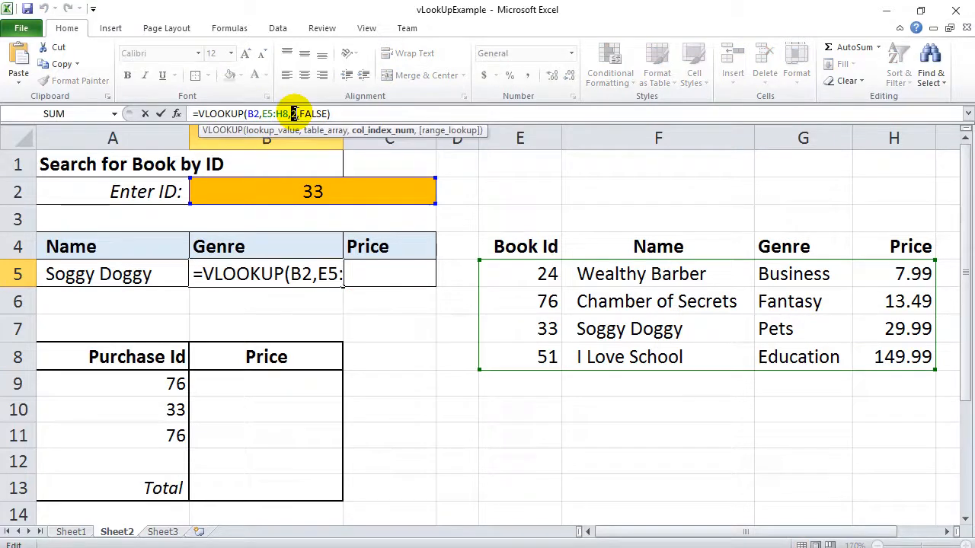
pyautogui.write('3')
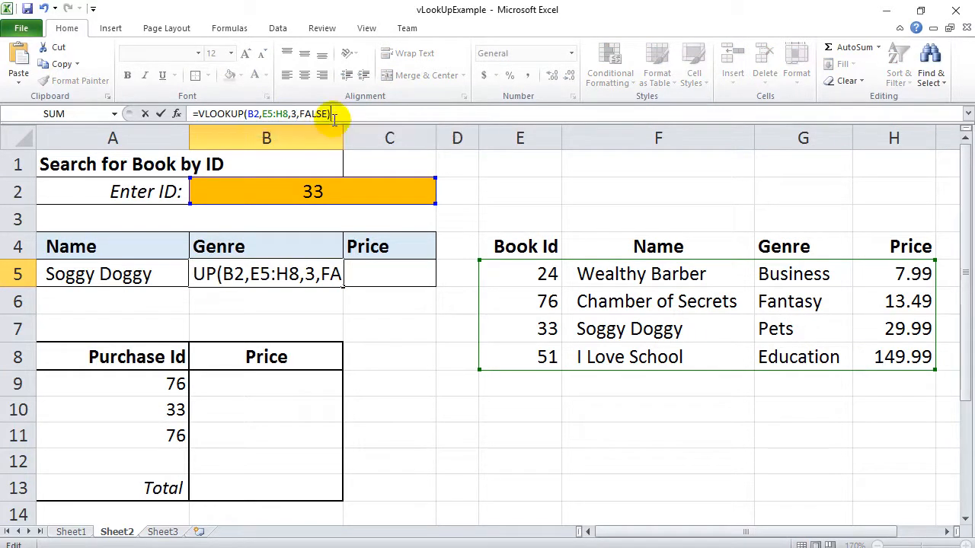
pyautogui.press('Return')
pyautogui.click(245, 278)
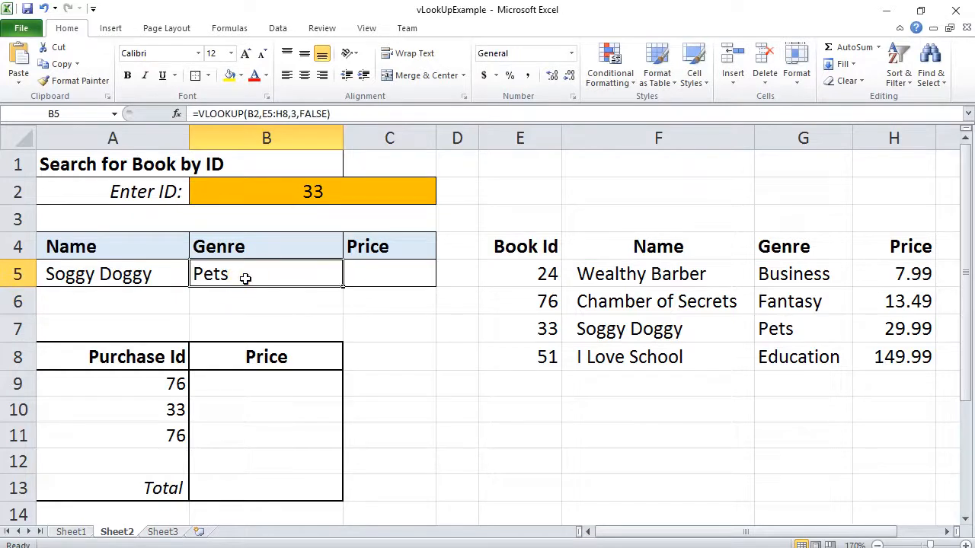
# Paste the copied formula into the Price cell C5 and count across the book table's columns from Book Id to Price.
pyautogui.click(359, 271)
pyautogui.hotkey('ctrl', 'v')
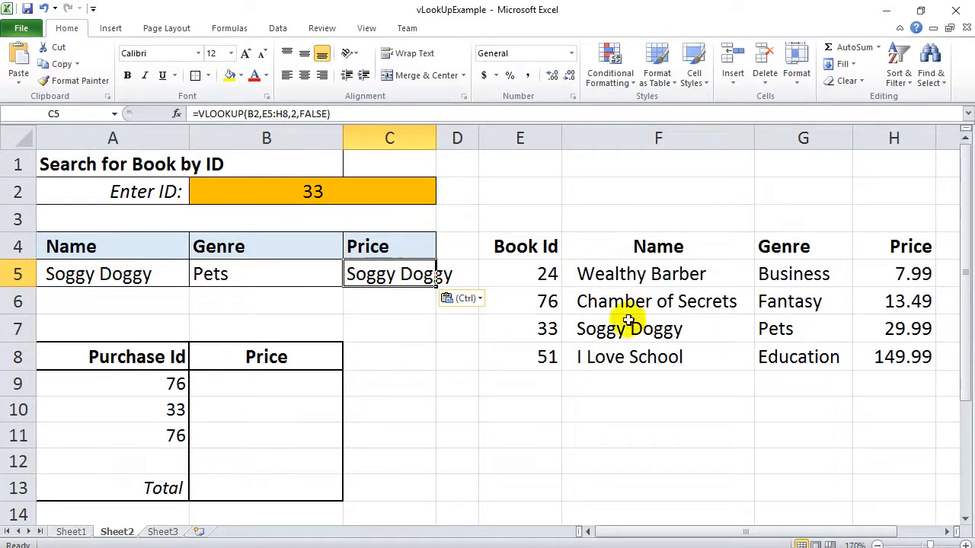
pyautogui.moveTo(533, 271); pyautogui.dragTo(538, 350)
pyautogui.moveTo(609, 274); pyautogui.dragTo(662, 357)
pyautogui.moveTo(766, 274); pyautogui.dragTo(799, 357)
pyautogui.moveTo(871, 274); pyautogui.dragTo(880, 355)
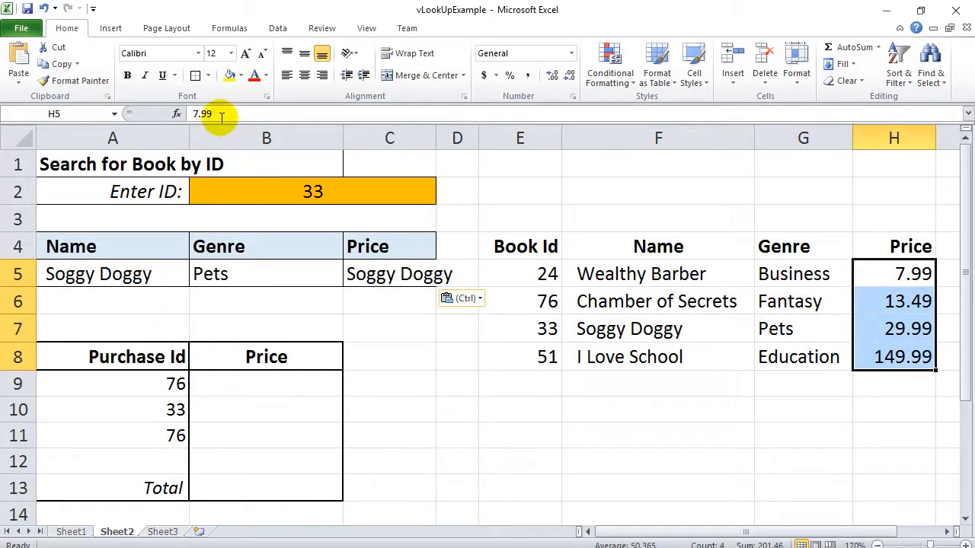
# Set the column index in the C5 VLOOKUP formula to 4.
pyautogui.click(381, 279)
pyautogui.doubleClick(294, 113)
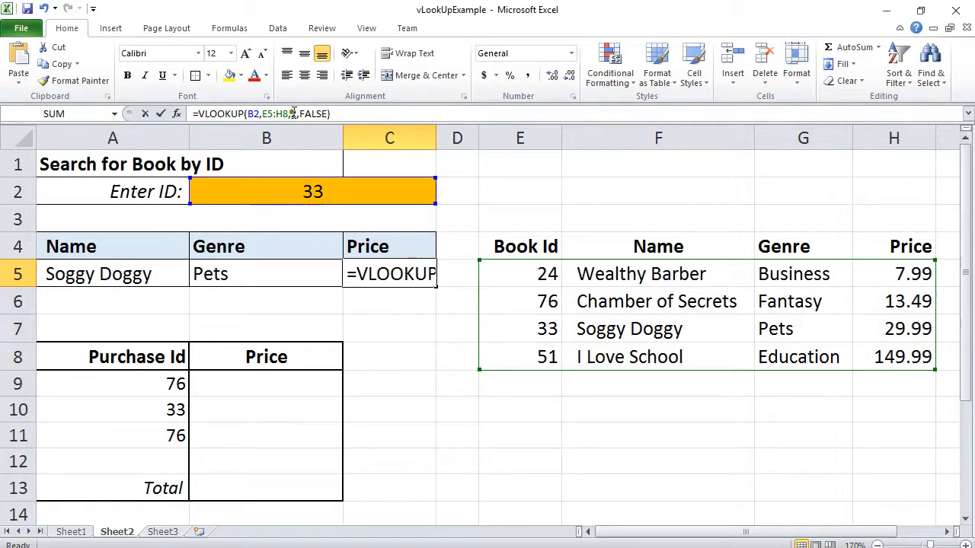
pyautogui.write('4')
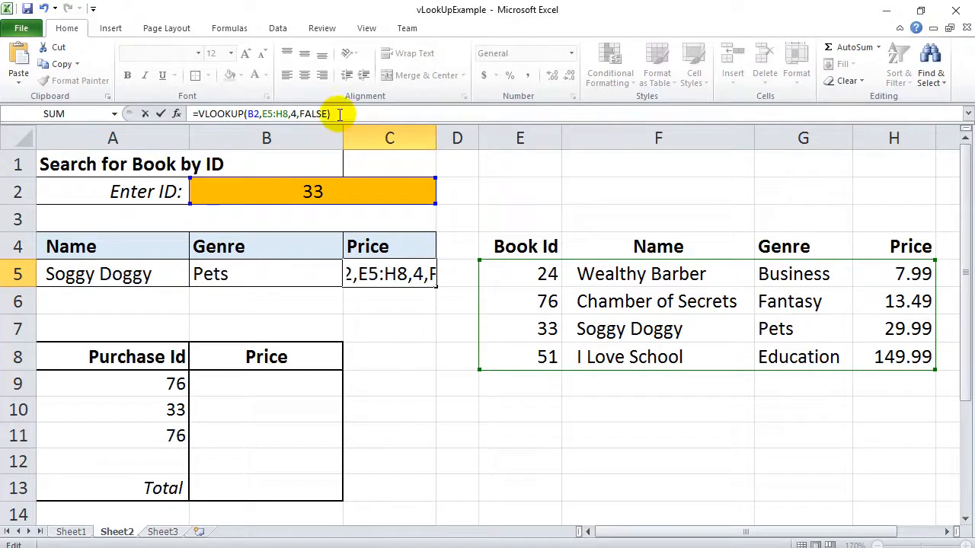
pyautogui.press('Return')
pyautogui.click(406, 363)
pyautogui.click(425, 411)
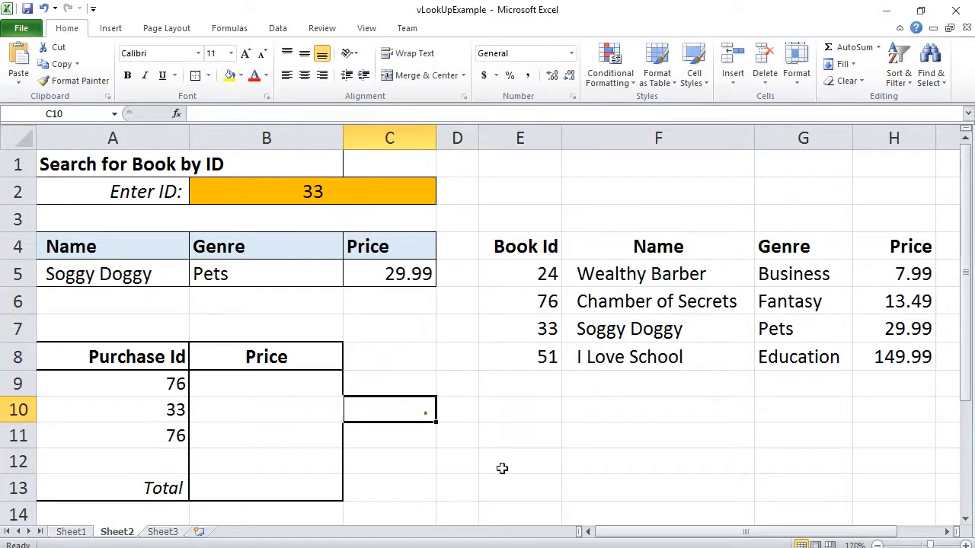
pyautogui.click(568, 465)
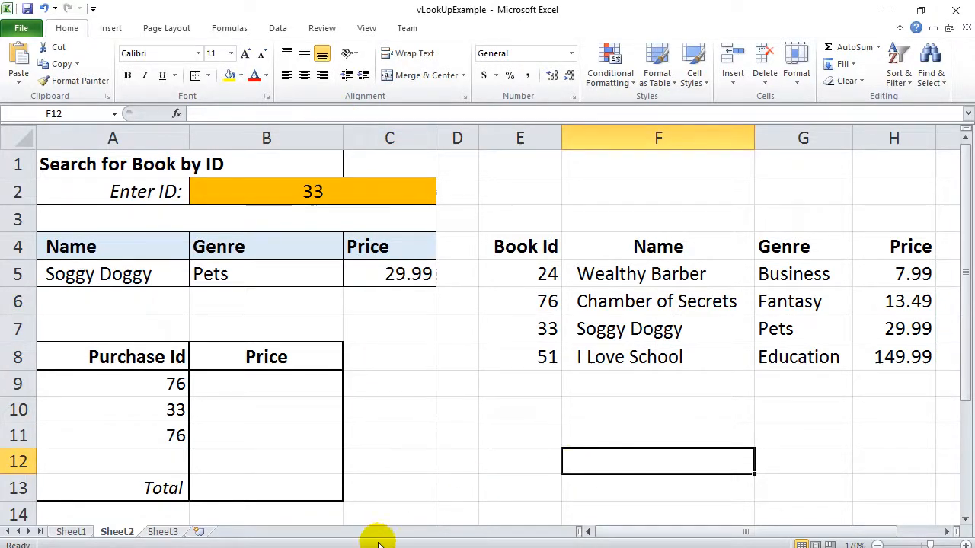
# Copy the full text of the VLOOKUP formula in the Price cell C5.
pyautogui.click(390, 276)
pyautogui.moveTo(329, 114); pyautogui.dragTo(183, 116)
pyautogui.rightClick(183, 116)
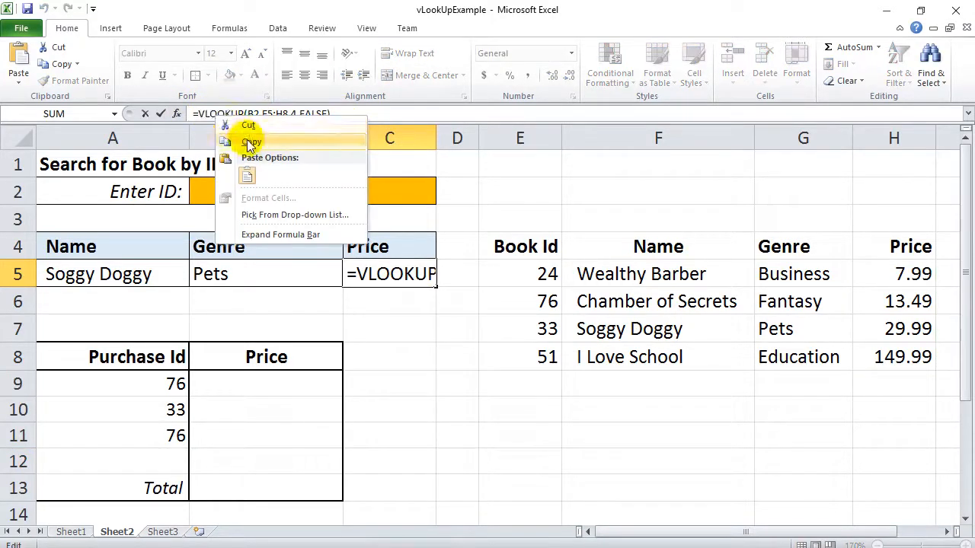
pyautogui.click(221, 141)
pyautogui.click(235, 395)
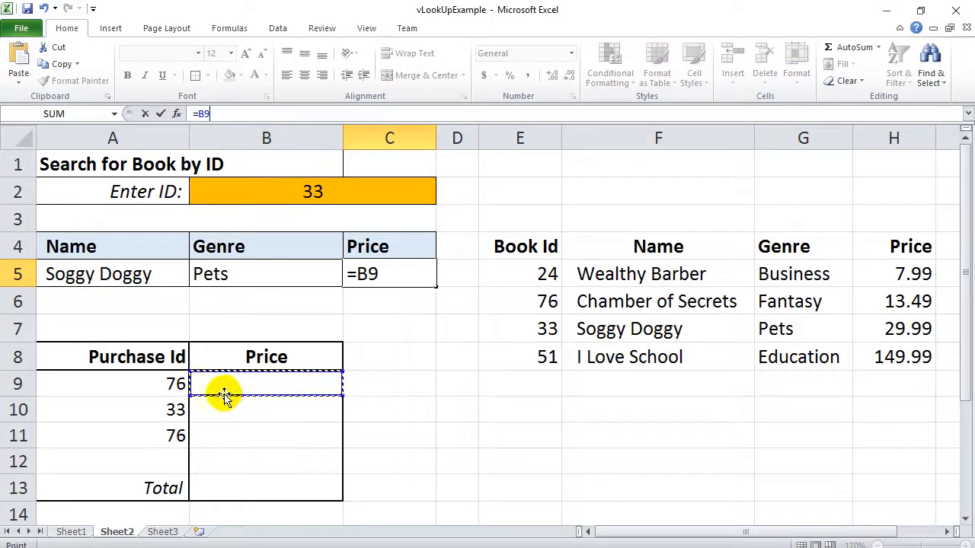
pyautogui.hotkey('ctrl', 'v')
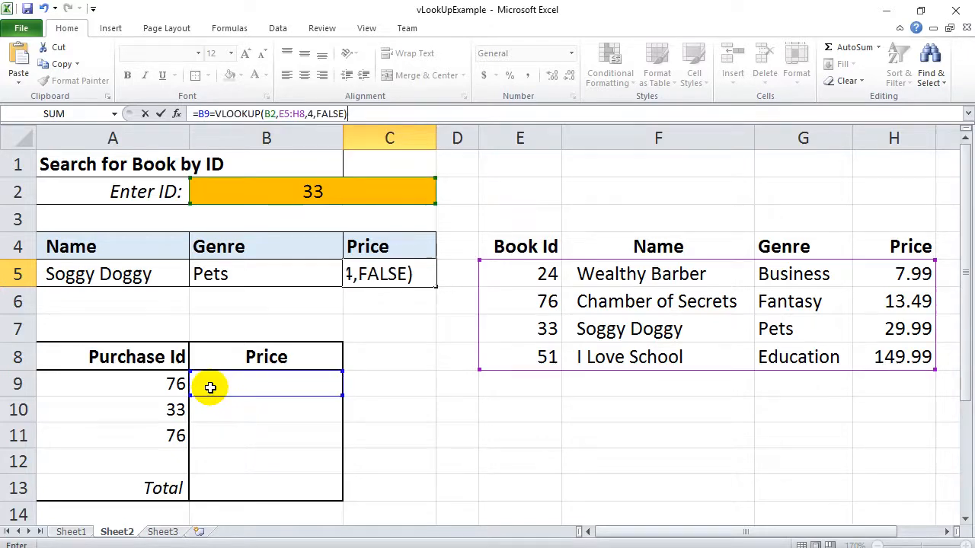
pyautogui.press('Escape')
# Paste the copied formula =VLOOKUP(B2,E5:H8,4,FALSE) into B9, the first price cell of the purchase table.
pyautogui.click(210, 387)
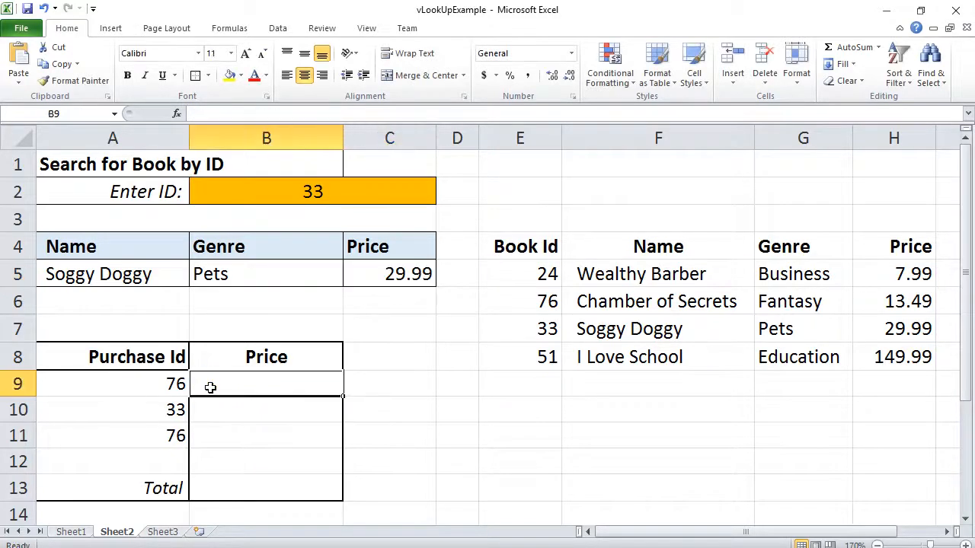
pyautogui.click(222, 114)
pyautogui.hotkey('ctrl', 'v')
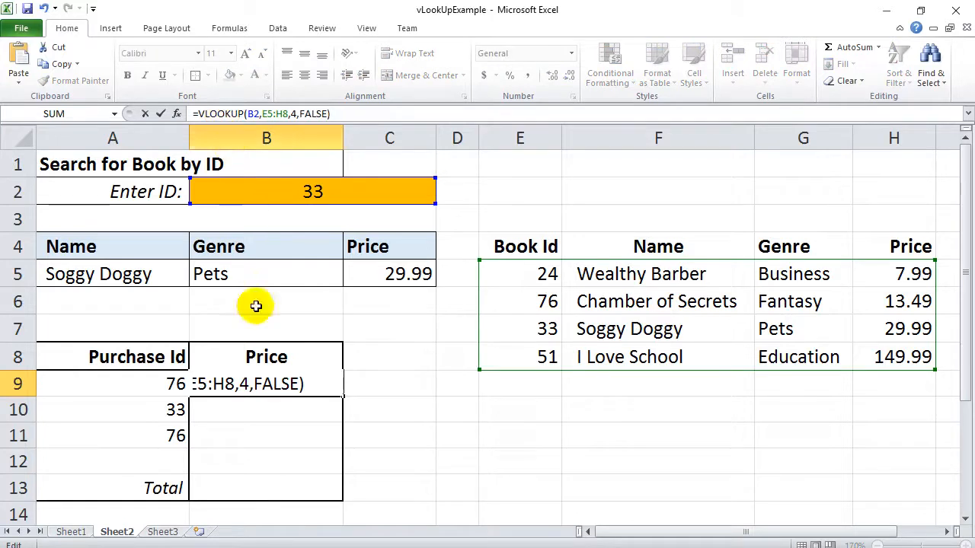
pyautogui.click(379, 361)
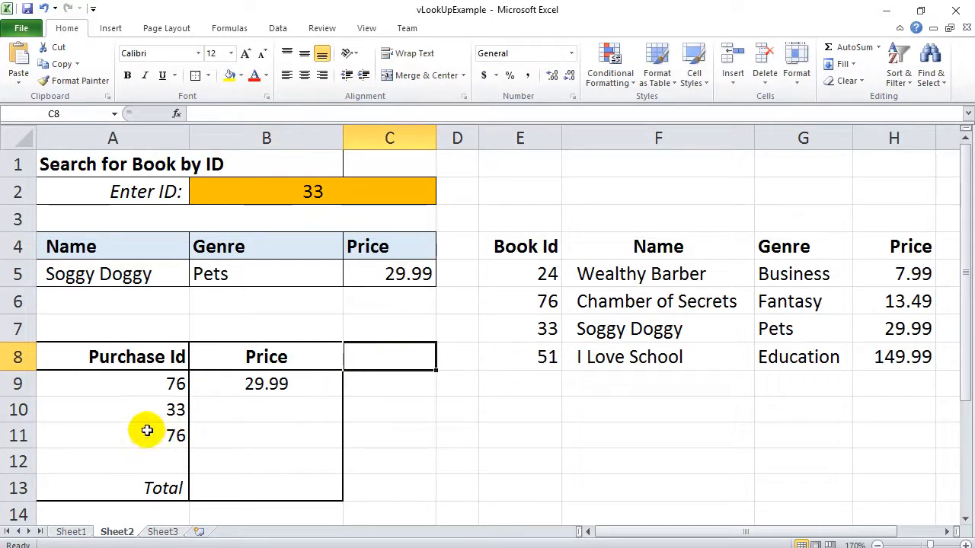
# Change the lookup value in the B9 VLOOKUP formula to A9, the first Purchase Id.
pyautogui.moveTo(145, 383); pyautogui.dragTo(154, 436)
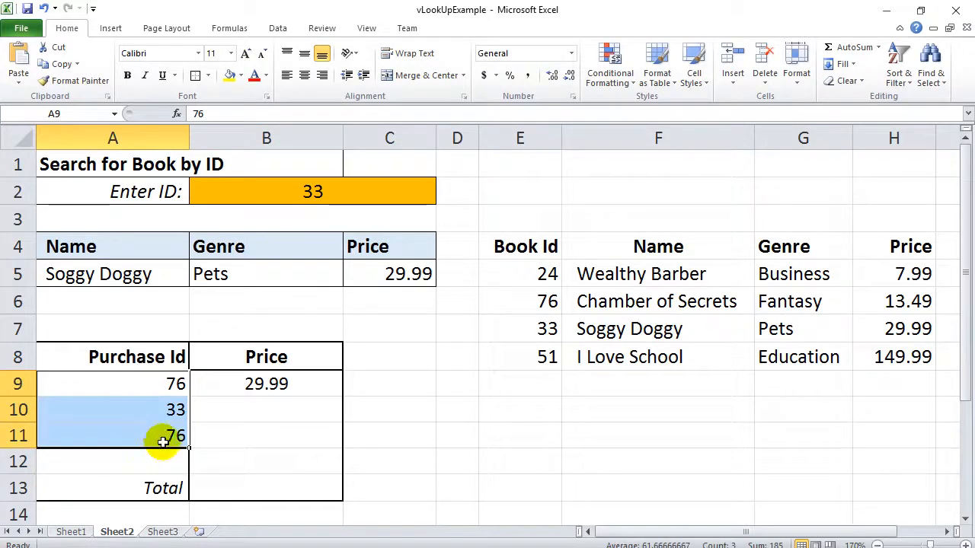
pyautogui.click(271, 383)
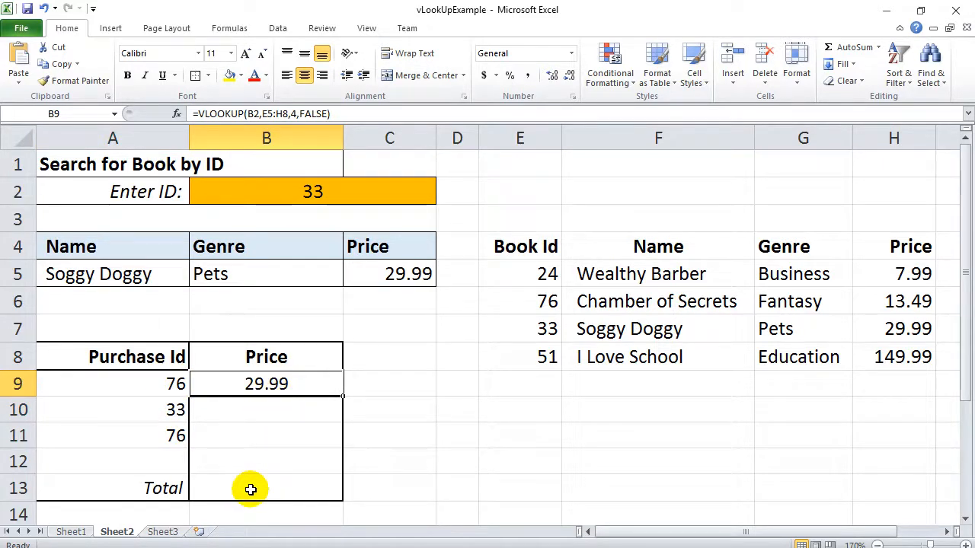
pyautogui.doubleClick(260, 383)
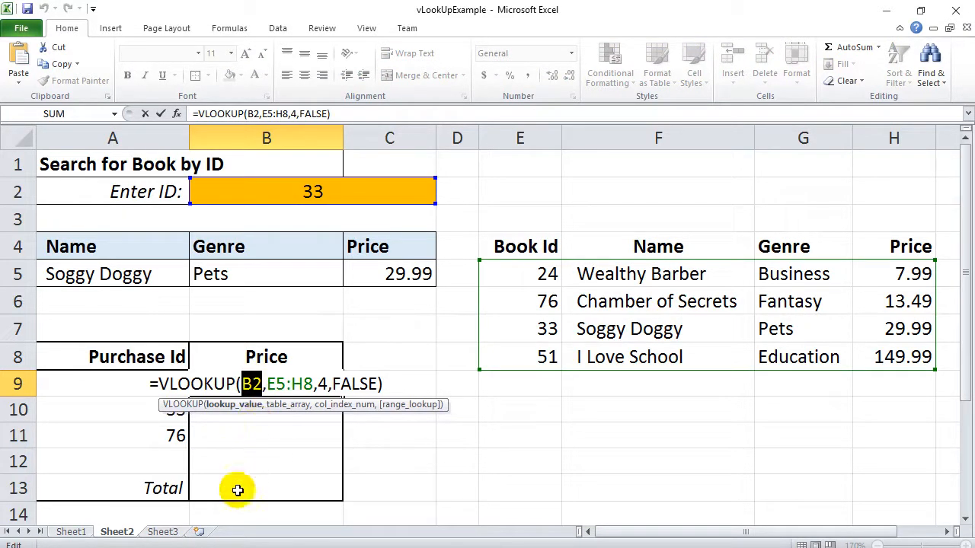
pyautogui.click(83, 384)
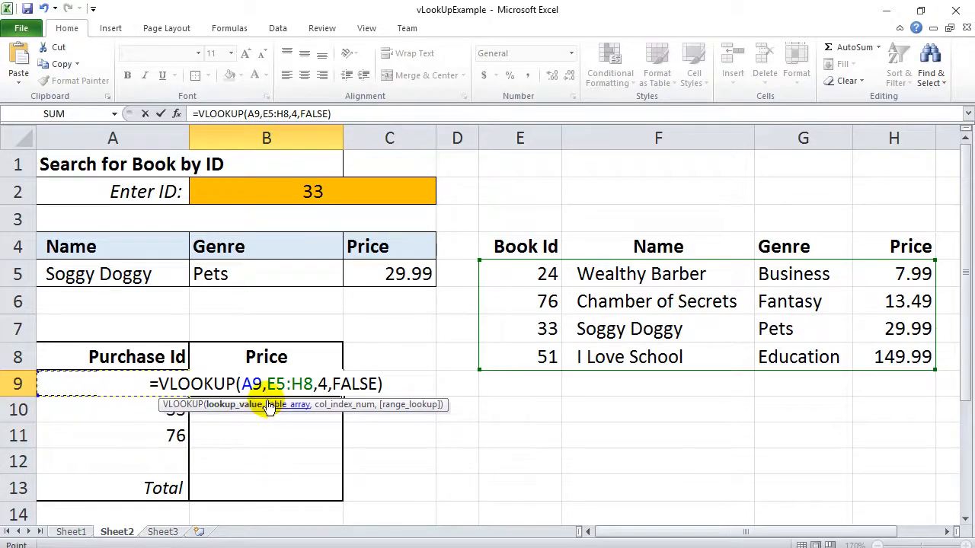
# Lock the rows of the B9 formula's table range as E$5:H$8 and fill the formula down to B11.
pyautogui.moveTo(268, 385); pyautogui.dragTo(311, 387)
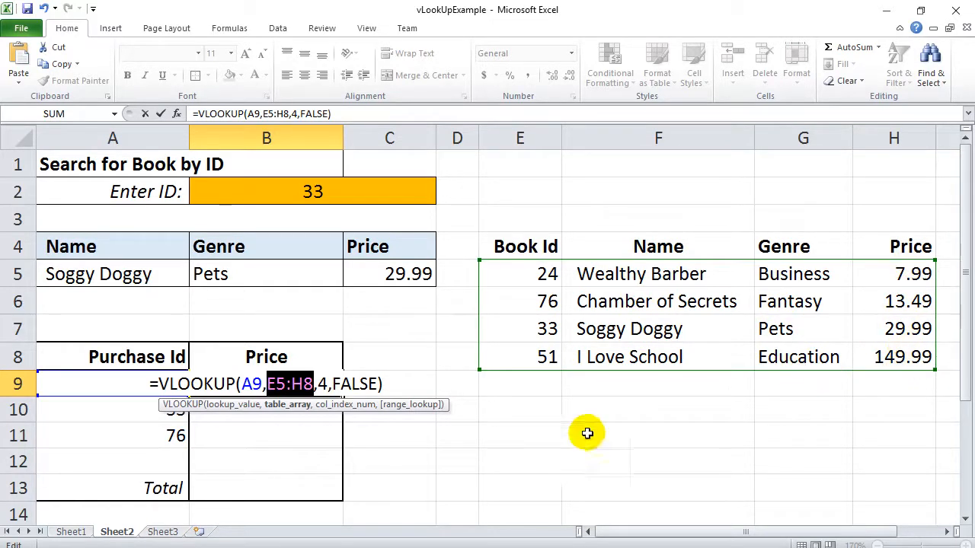
pyautogui.click(395, 384)
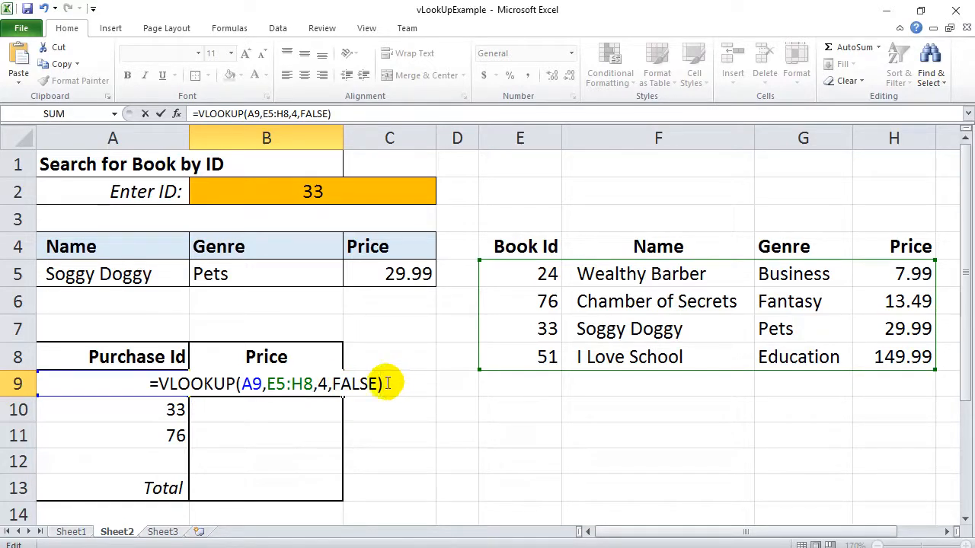
pyautogui.click(275, 383)
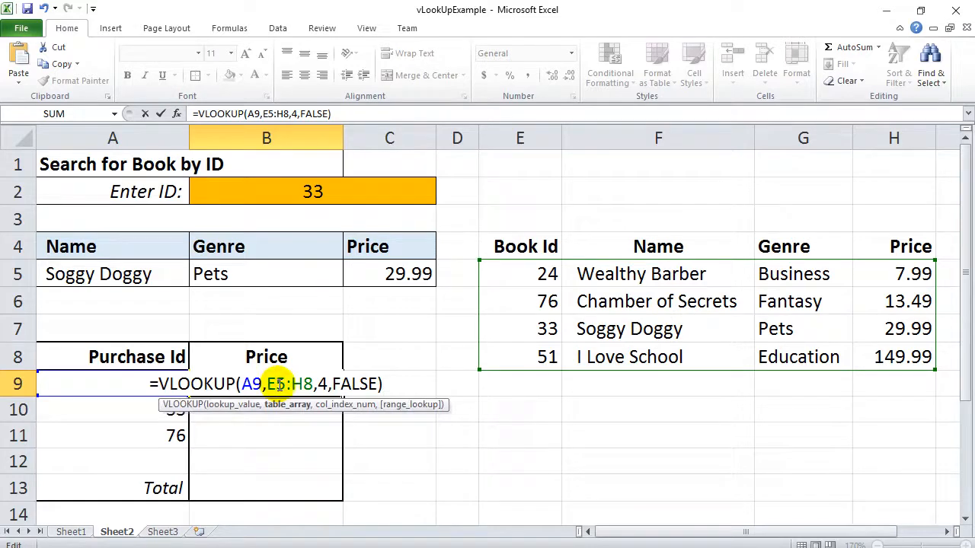
pyautogui.write('$')
pyautogui.click(307, 384)
pyautogui.write('$')
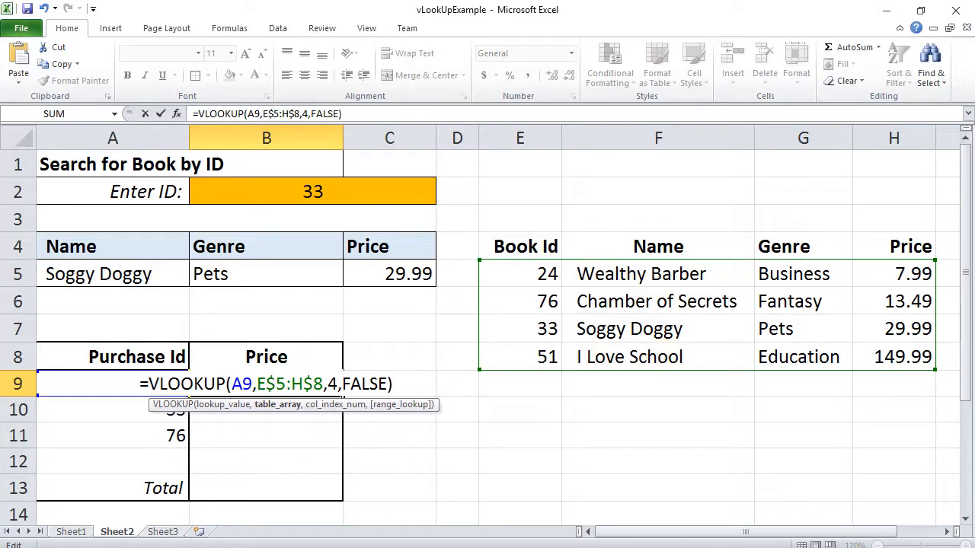
pyautogui.click(436, 391)
pyautogui.press('Return')
pyautogui.click(316, 384)
pyautogui.moveTo(343, 396); pyautogui.dragTo(336, 450)
# Enter a SUM formula over B9:B11 in the purchase table's Total cell B13.
pyautogui.click(248, 485)
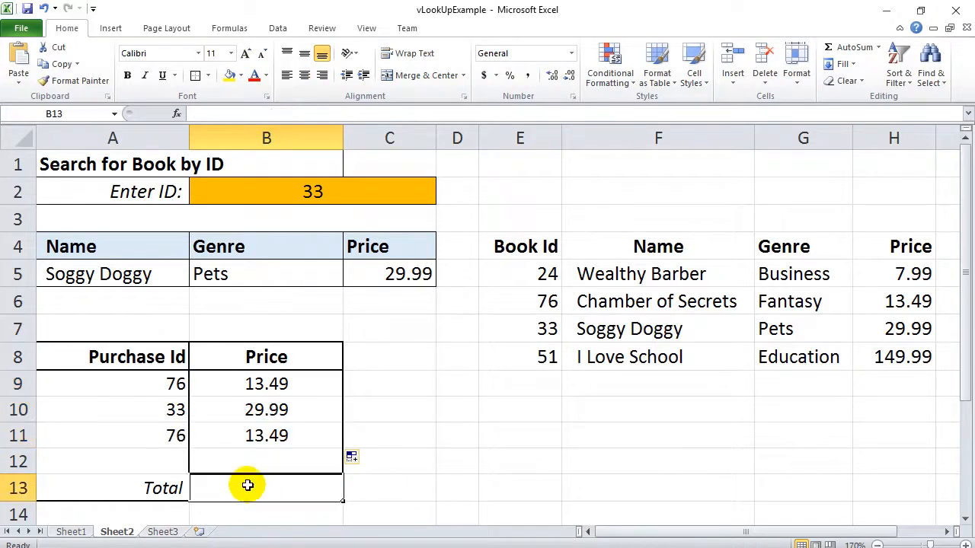
pyautogui.write('=')
pyautogui.write('sum(')
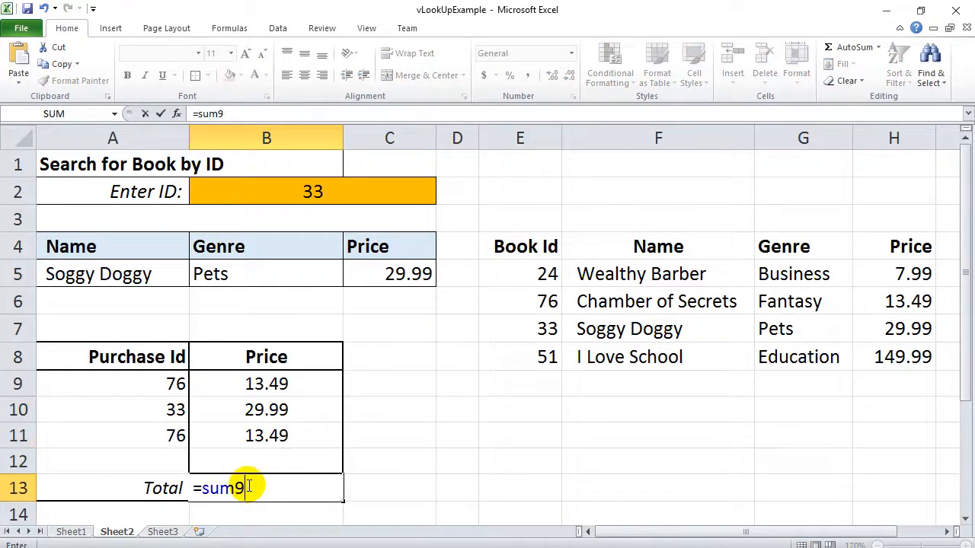
pyautogui.moveTo(263, 383); pyautogui.dragTo(270, 434)
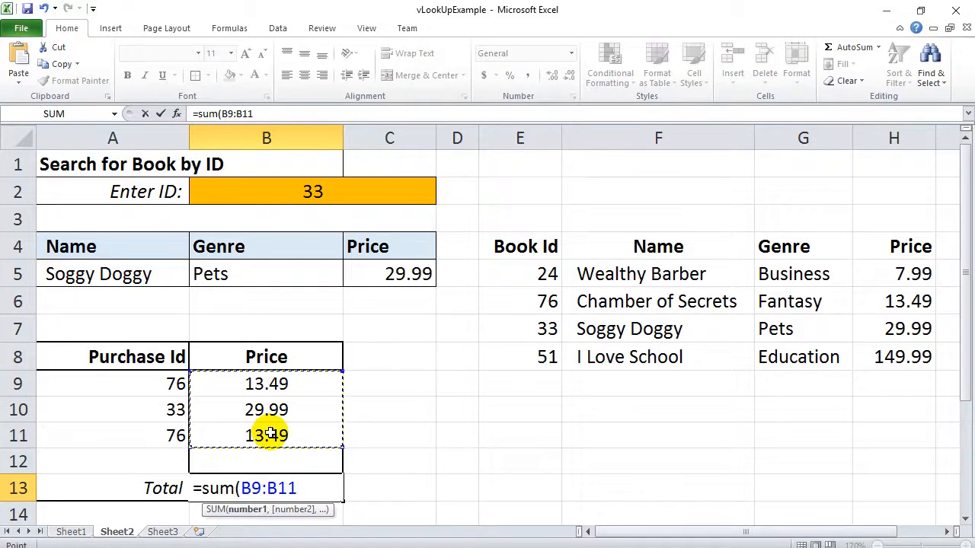
pyautogui.write(')')
pyautogui.press('Return')
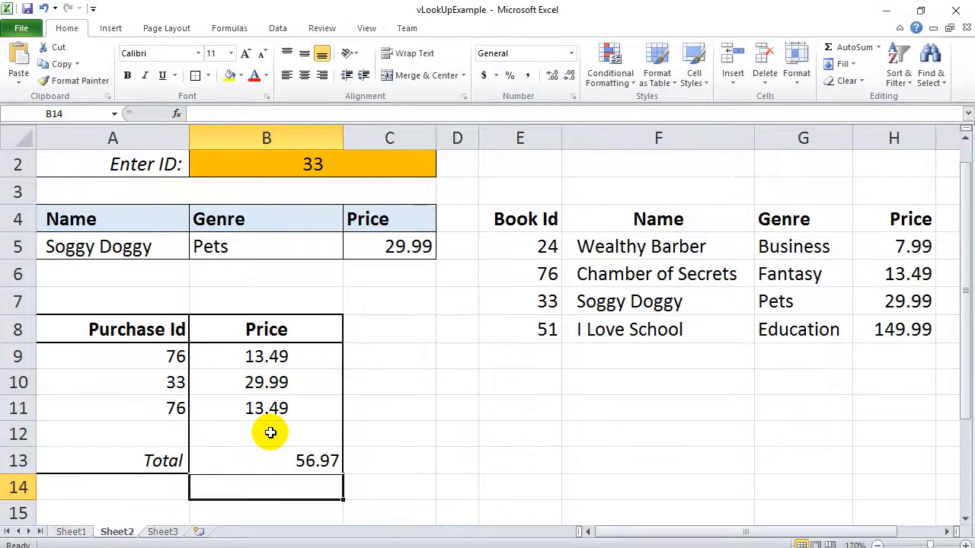
# Apply the dollar Accounting number format to the purchase prices and total in B9:B13 and to the Price cell C5.
pyautogui.moveTo(262, 361); pyautogui.dragTo(274, 450)
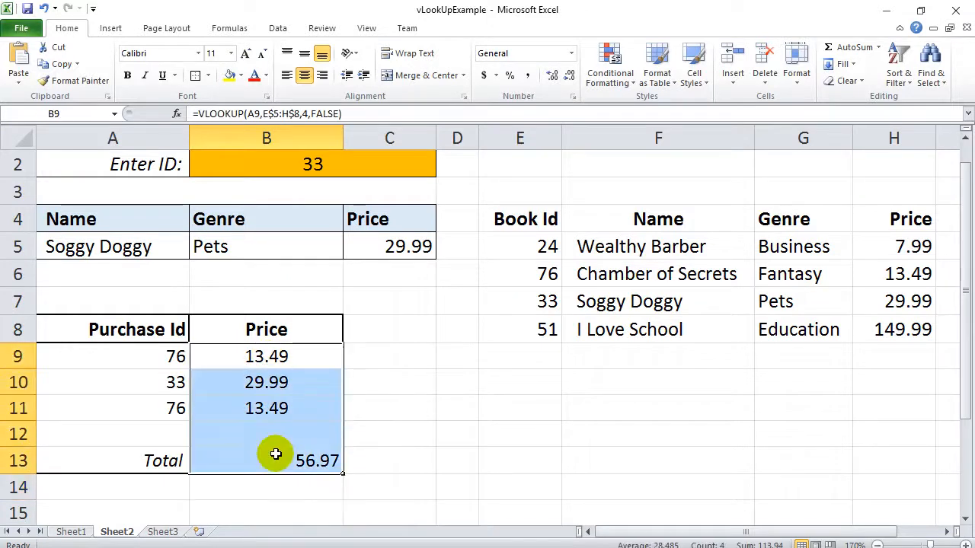
pyautogui.click(484, 76)
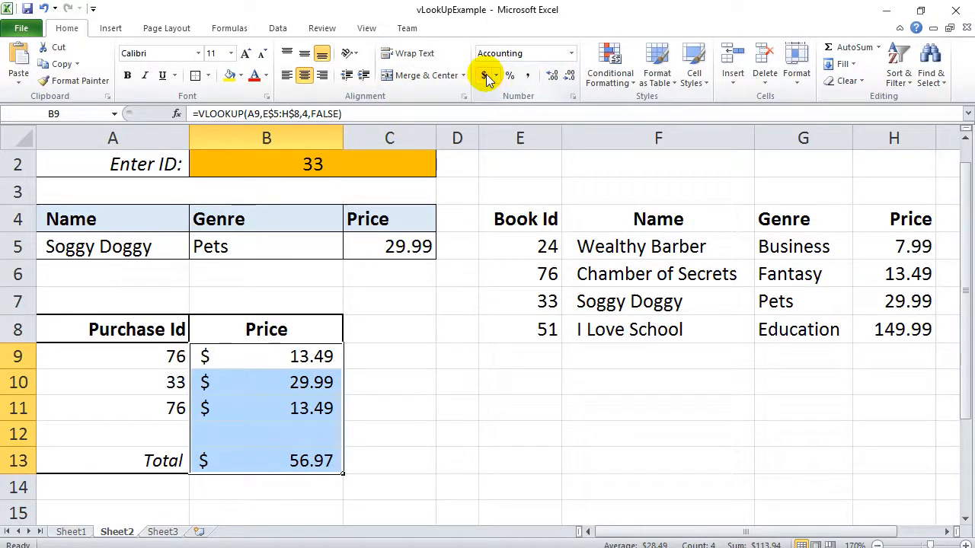
pyautogui.click(384, 245)
pyautogui.click(484, 76)
pyautogui.click(403, 332)
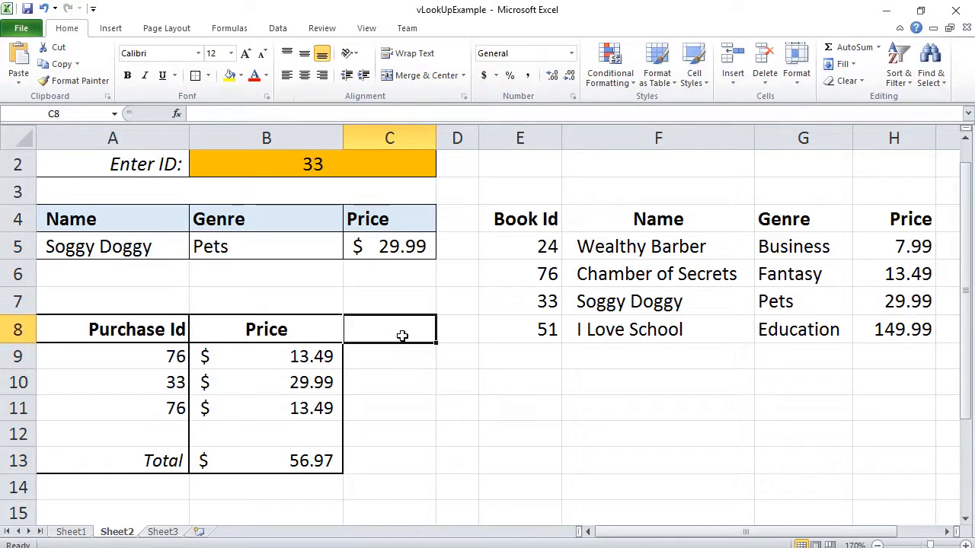